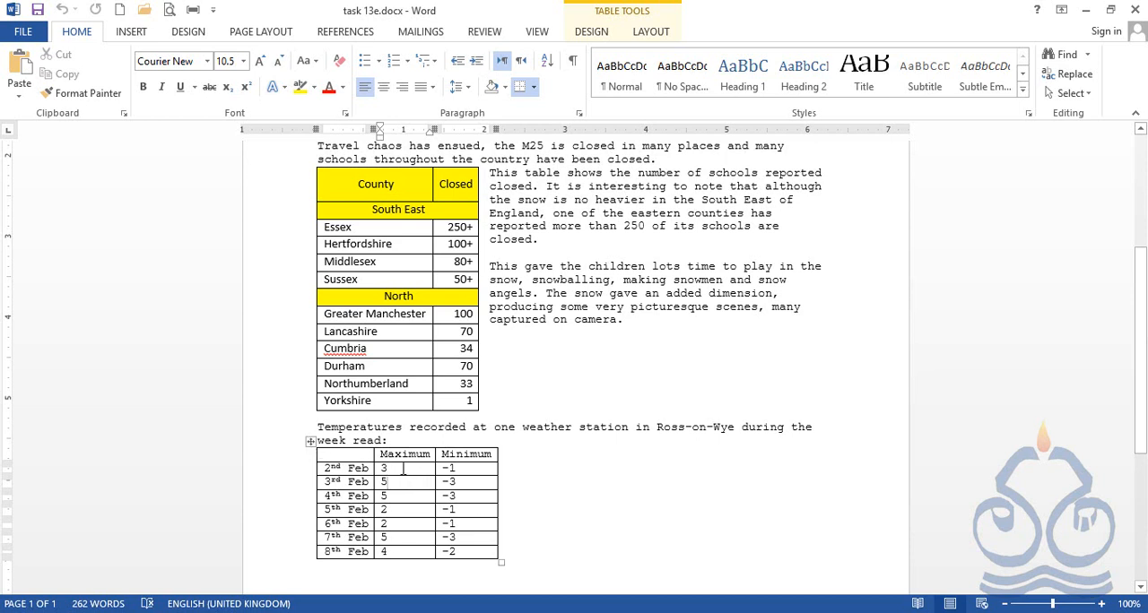
# Remove all borders from the lower temperature table through its Borders and Shading properties
pyautogui.click(310, 441)
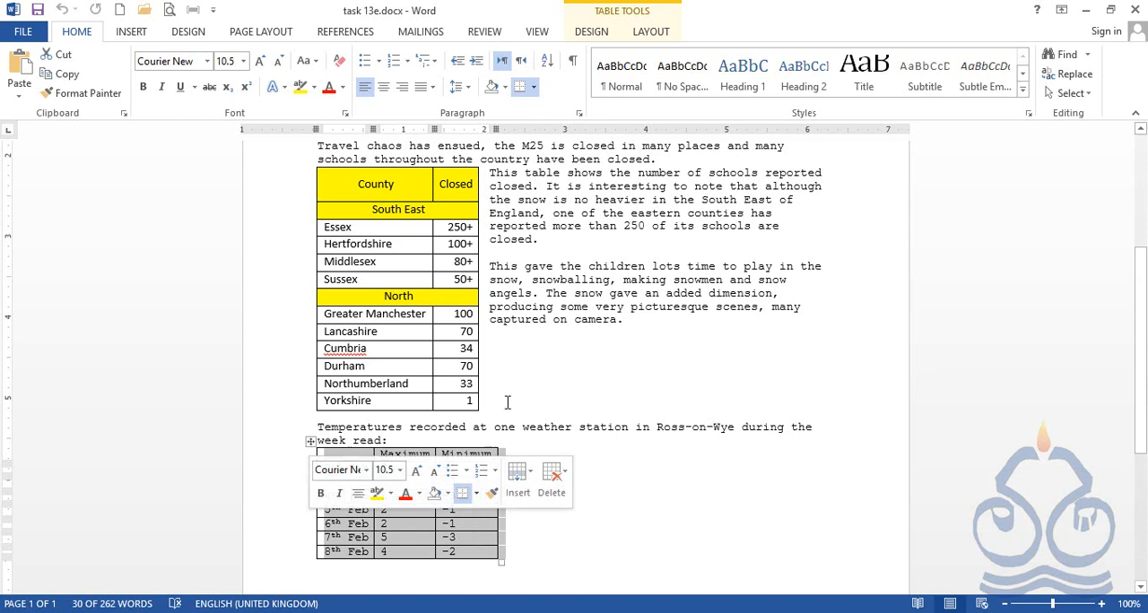
pyautogui.click(650, 32)
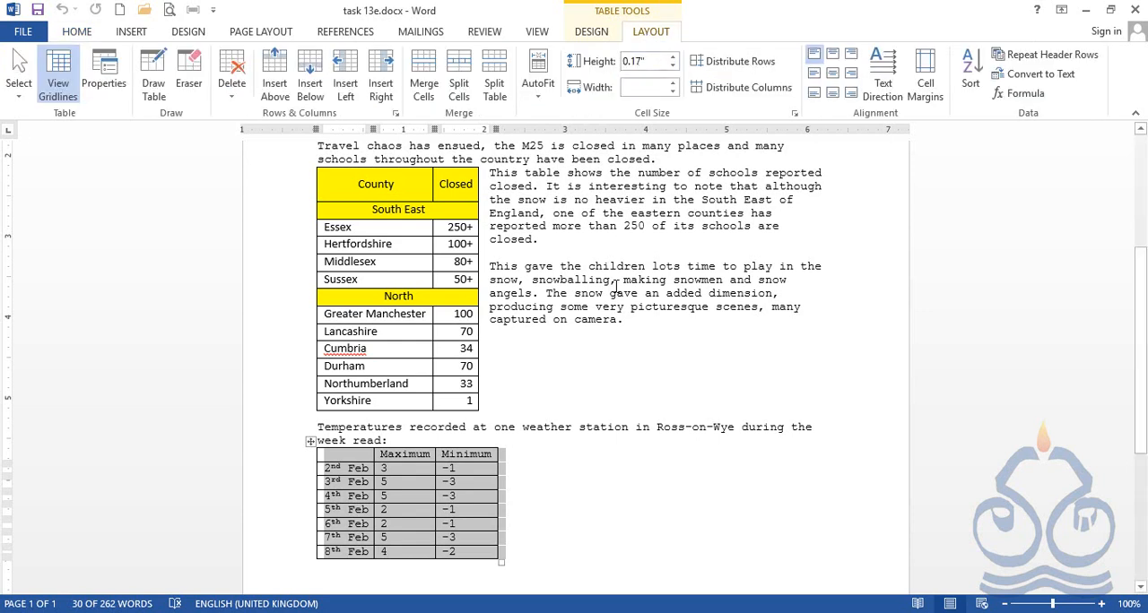
pyautogui.click(104, 86)
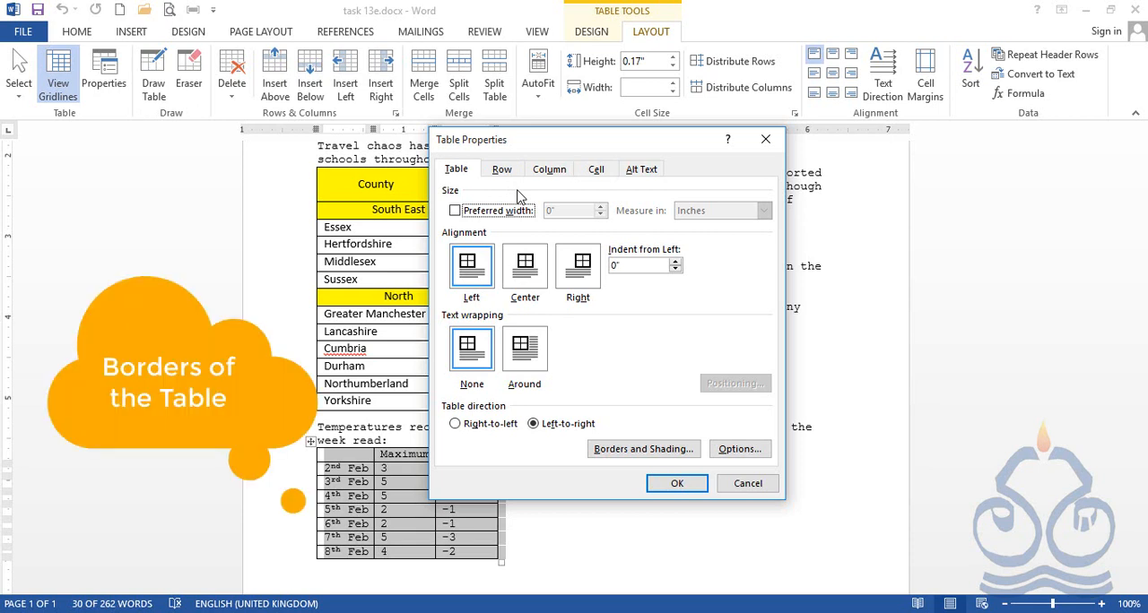
pyautogui.click(620, 455)
pyautogui.moveTo(480, 173); pyautogui.dragTo(672, 193)
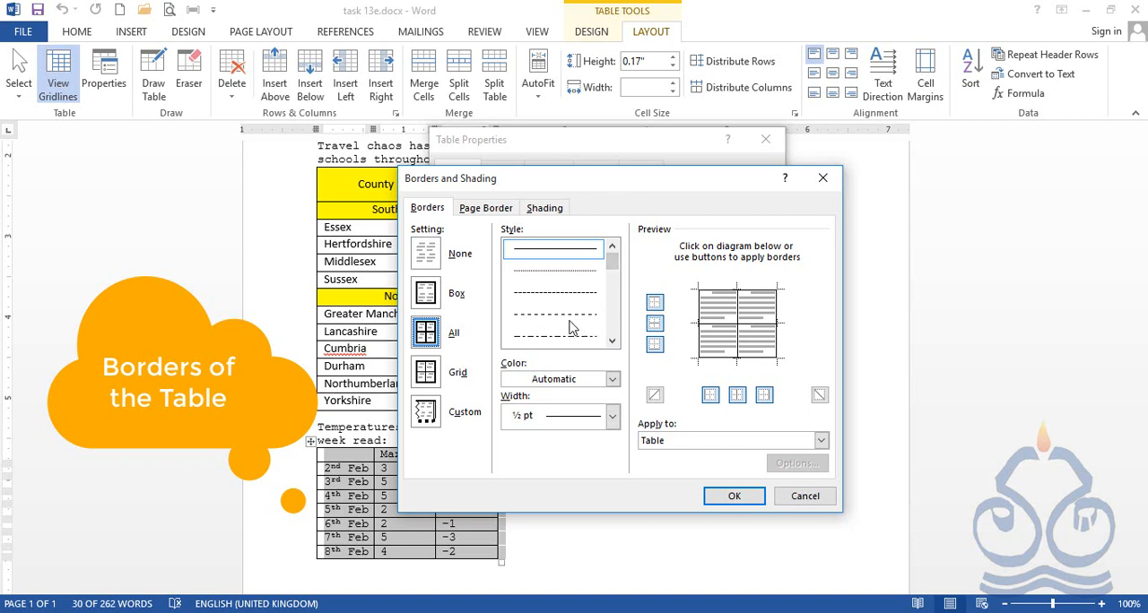
pyautogui.click(427, 257)
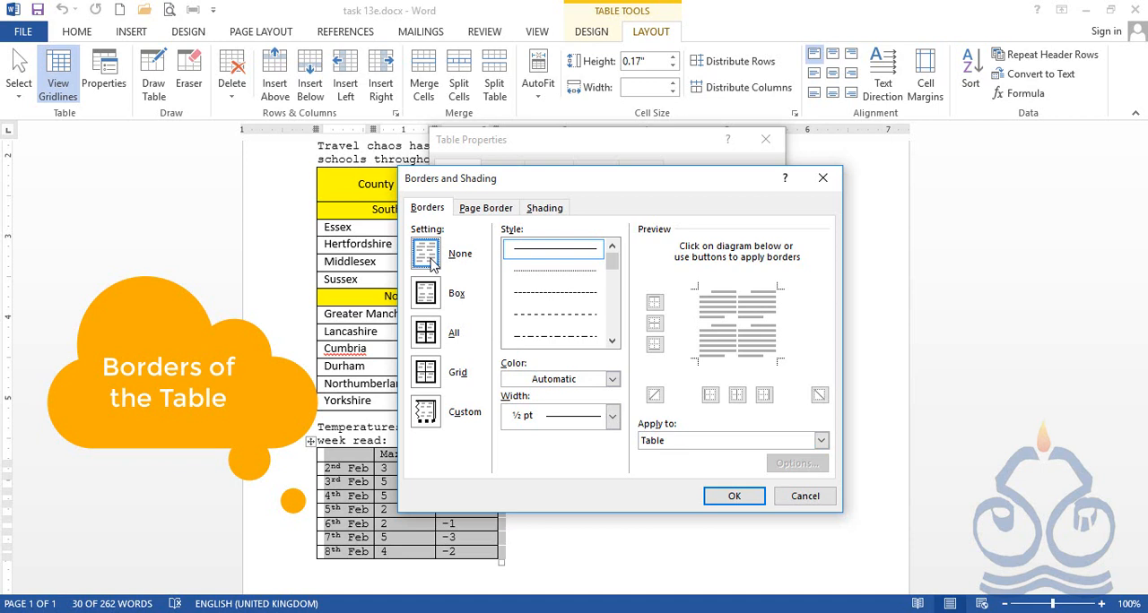
pyautogui.click(733, 497)
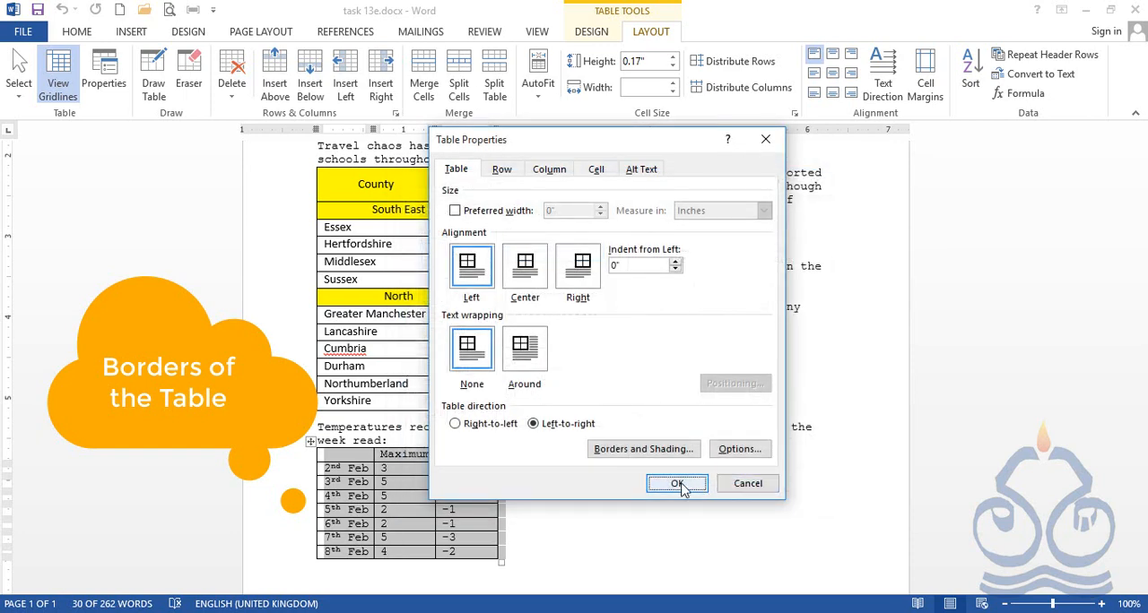
pyautogui.click(679, 484)
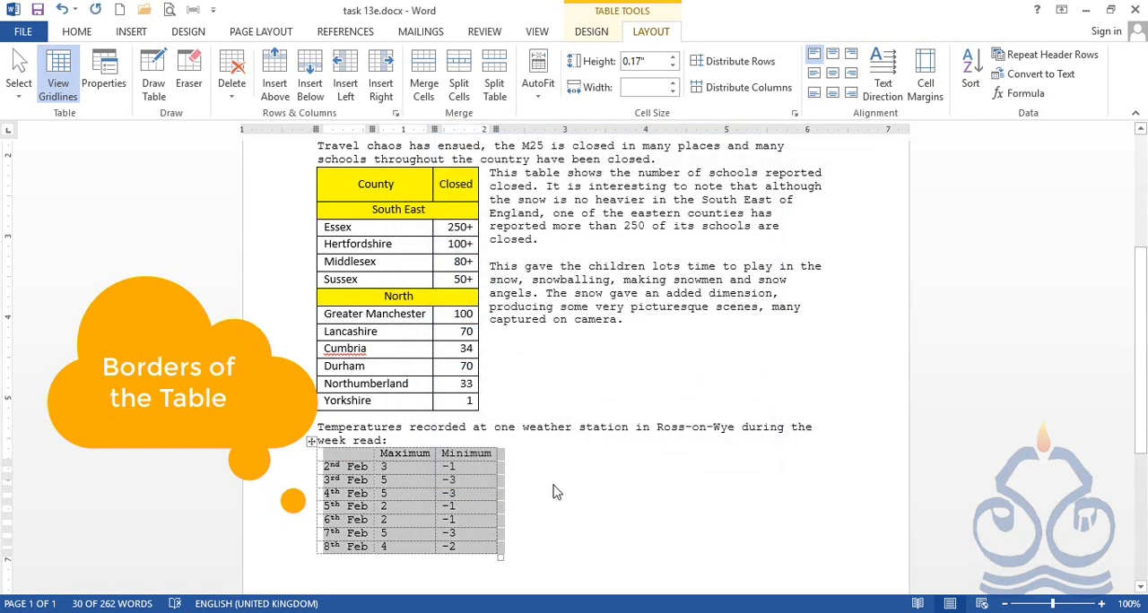
pyautogui.click(504, 478)
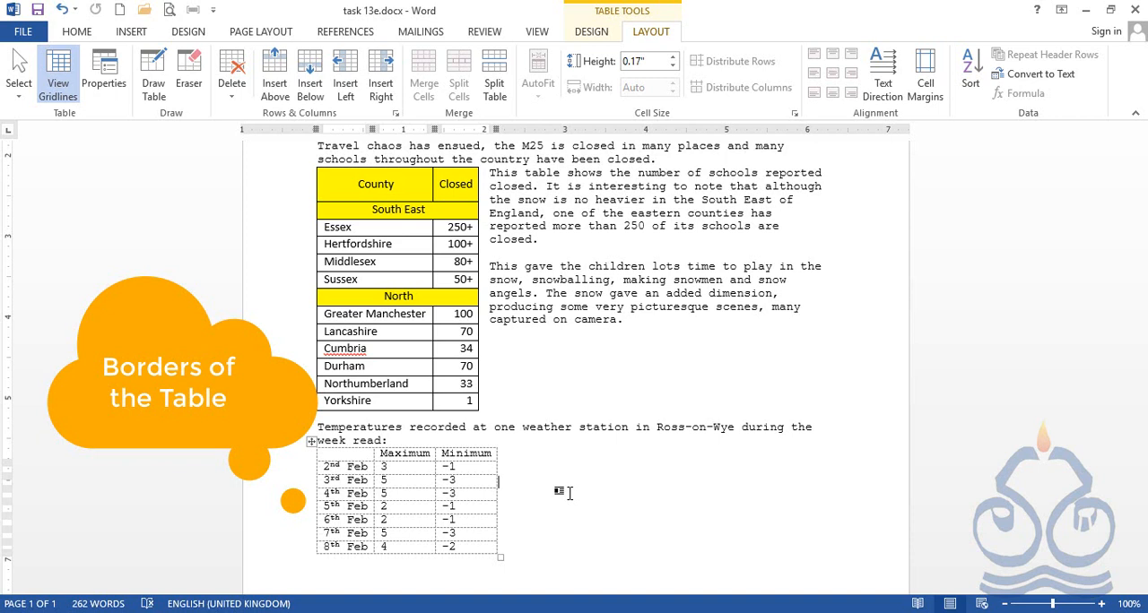
# Select the temperature table and choose the blue 1 ½ pt single solid line border style
pyautogui.click(311, 443)
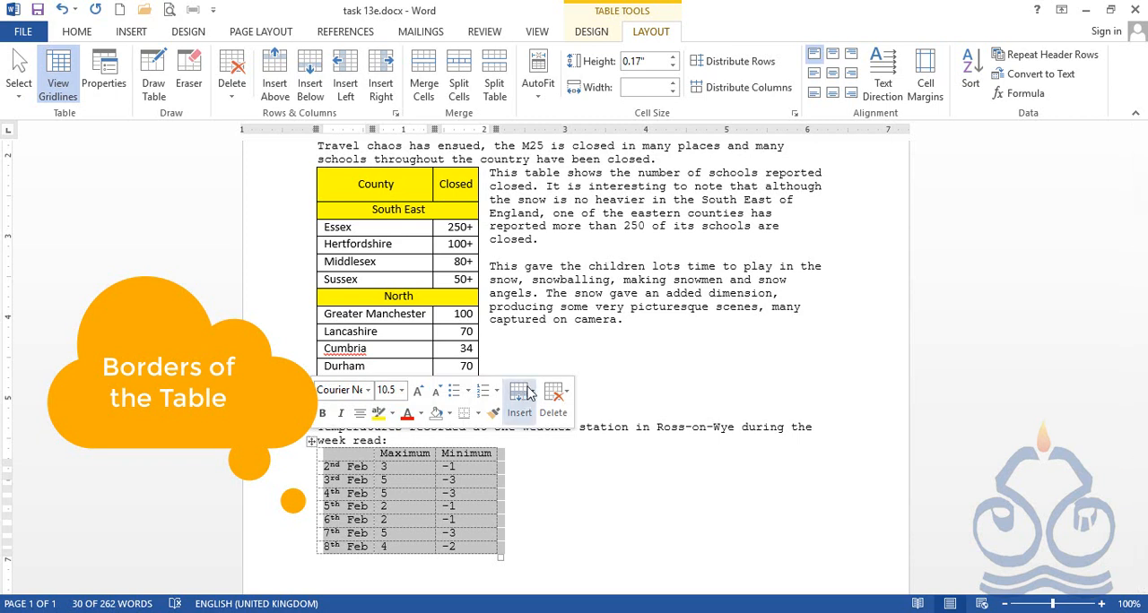
pyautogui.click(591, 34)
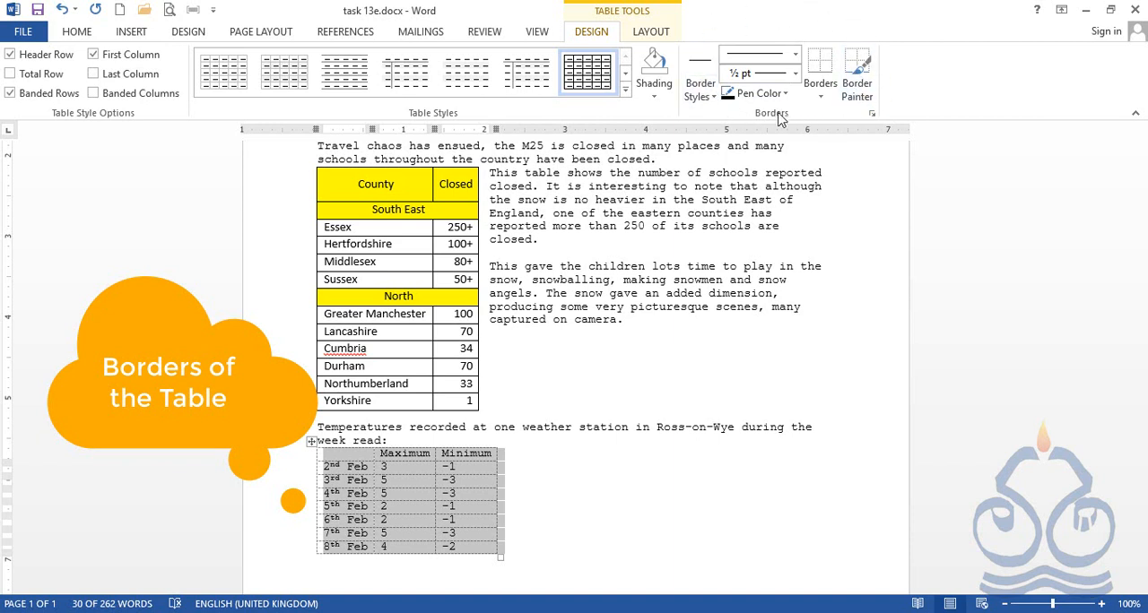
pyautogui.click(714, 97)
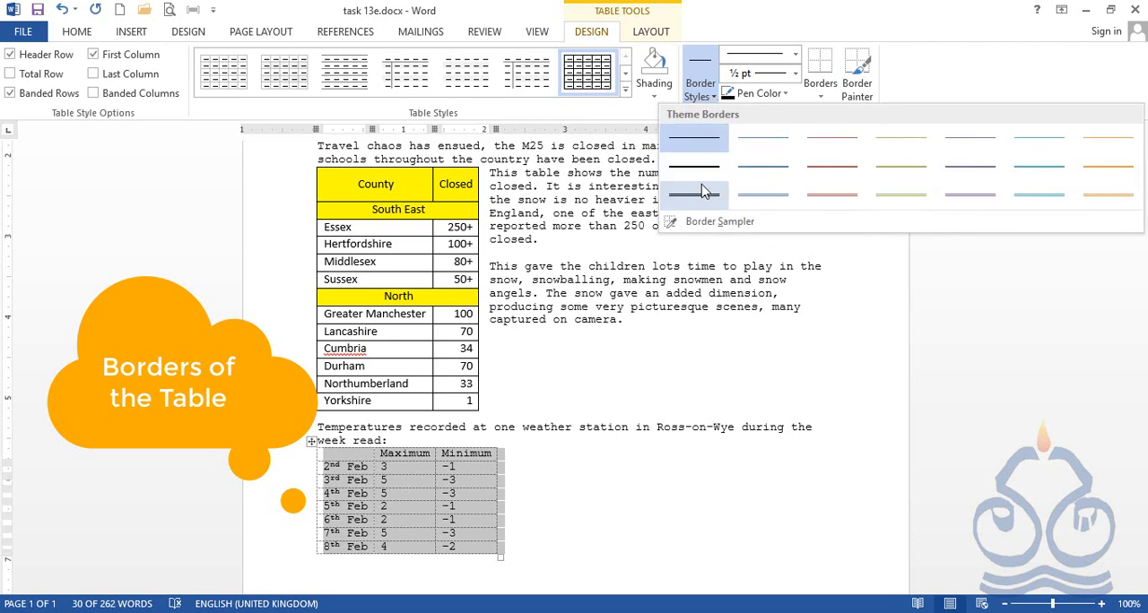
pyautogui.click(780, 175)
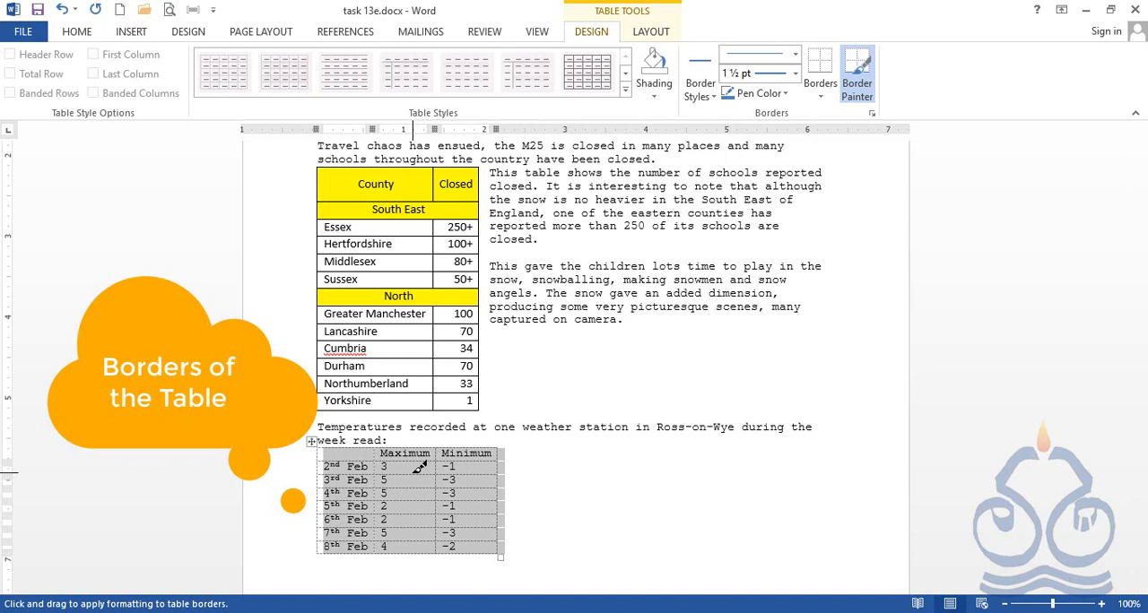
# Set the border pen to a double line, 3 pt wide, in the darkest orange theme colour
pyautogui.click(794, 58)
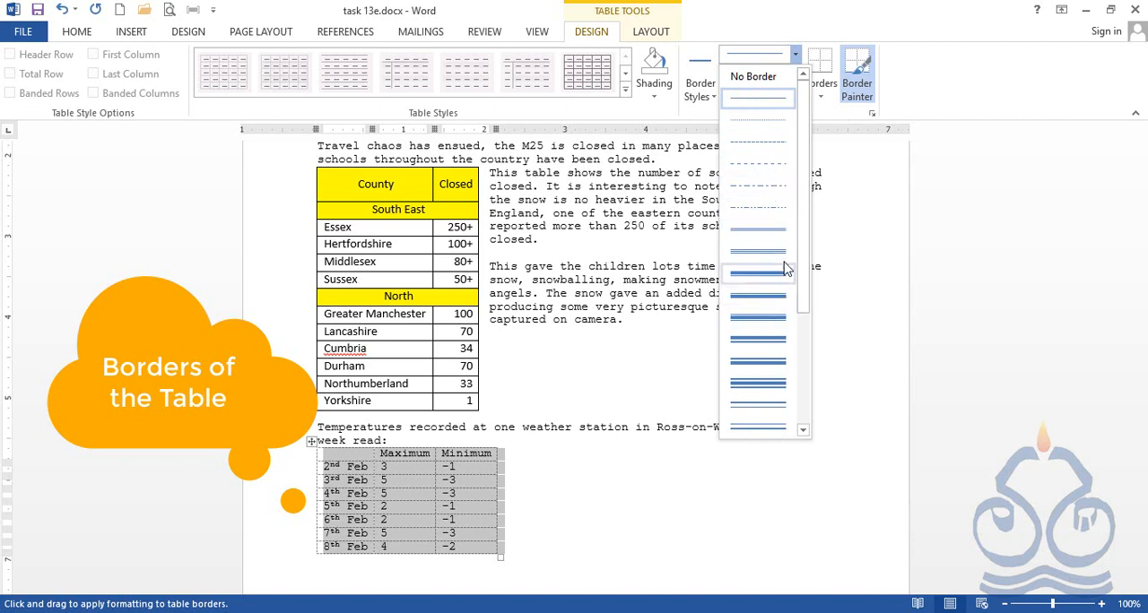
pyautogui.moveTo(802, 218); pyautogui.dragTo(814, 404)
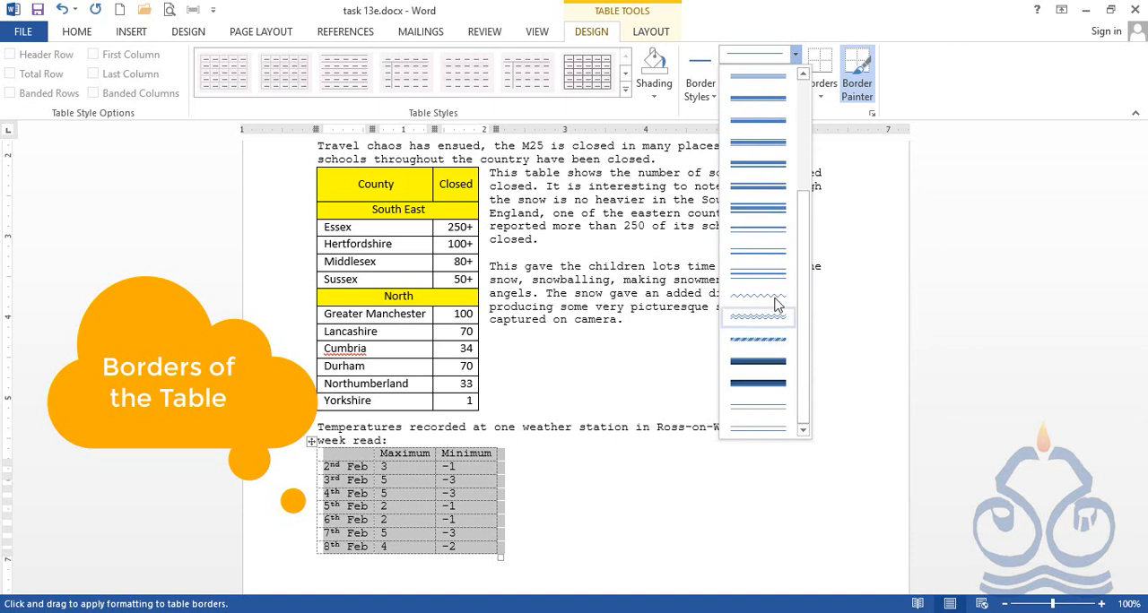
pyautogui.scroll(5, 769, 287)
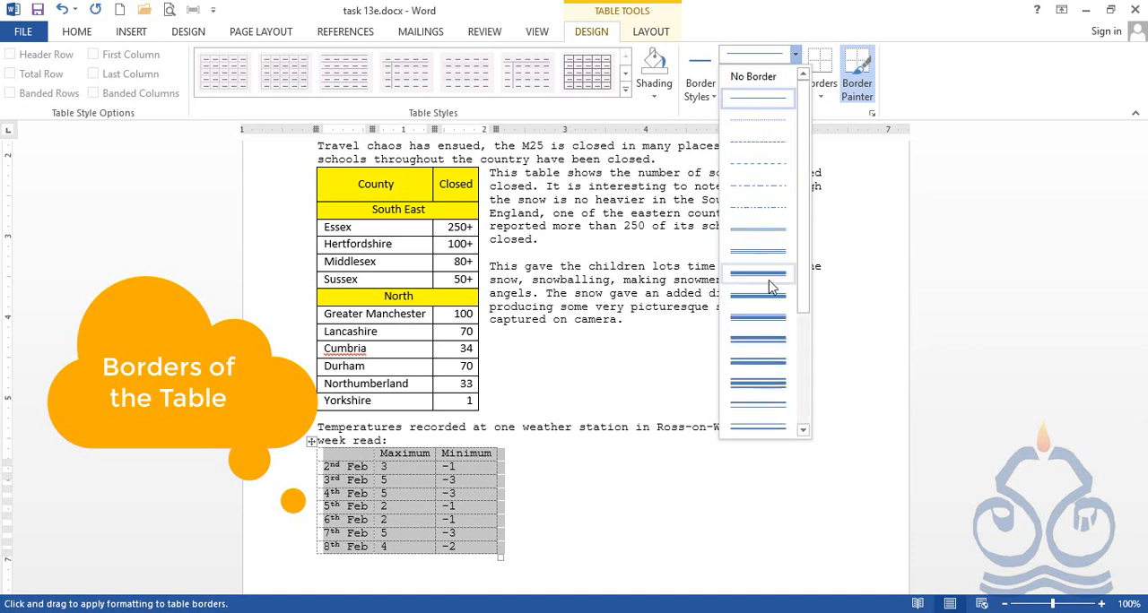
pyautogui.click(773, 232)
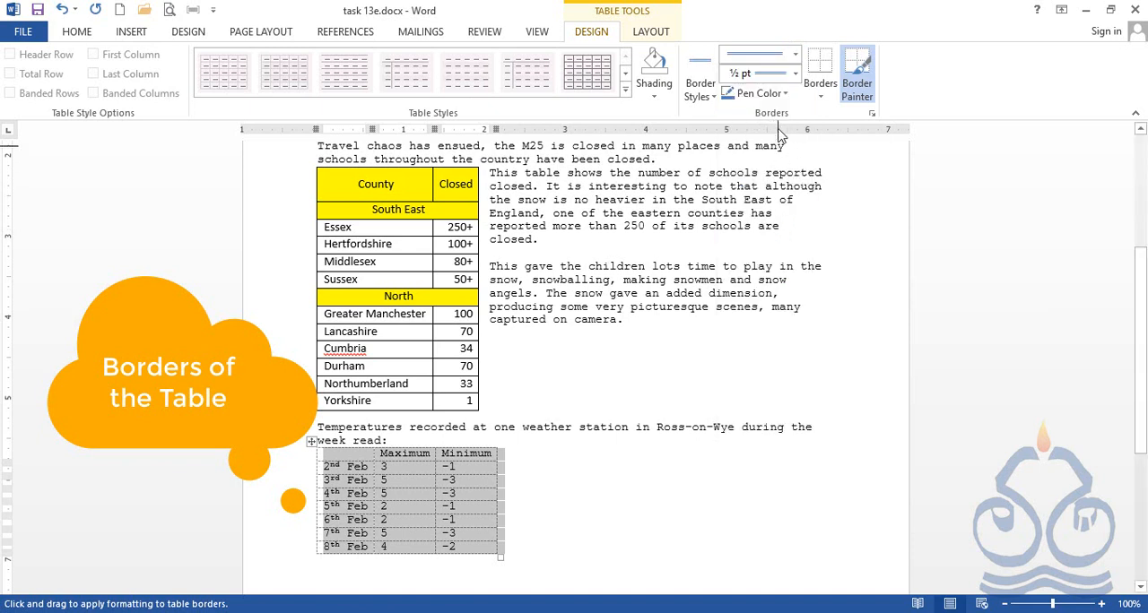
pyautogui.click(796, 76)
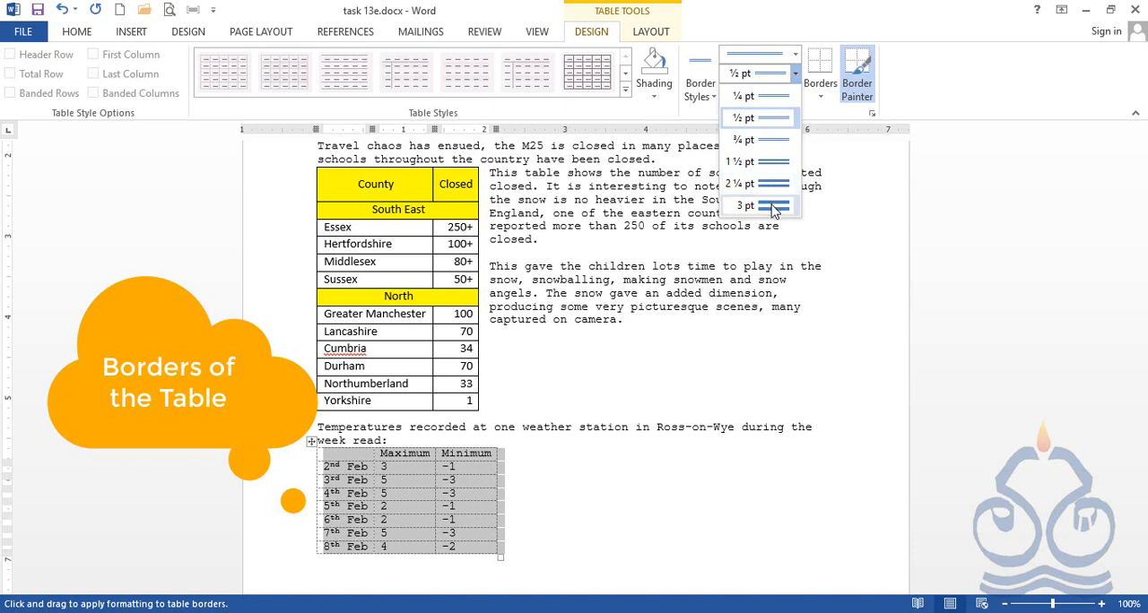
pyautogui.click(773, 205)
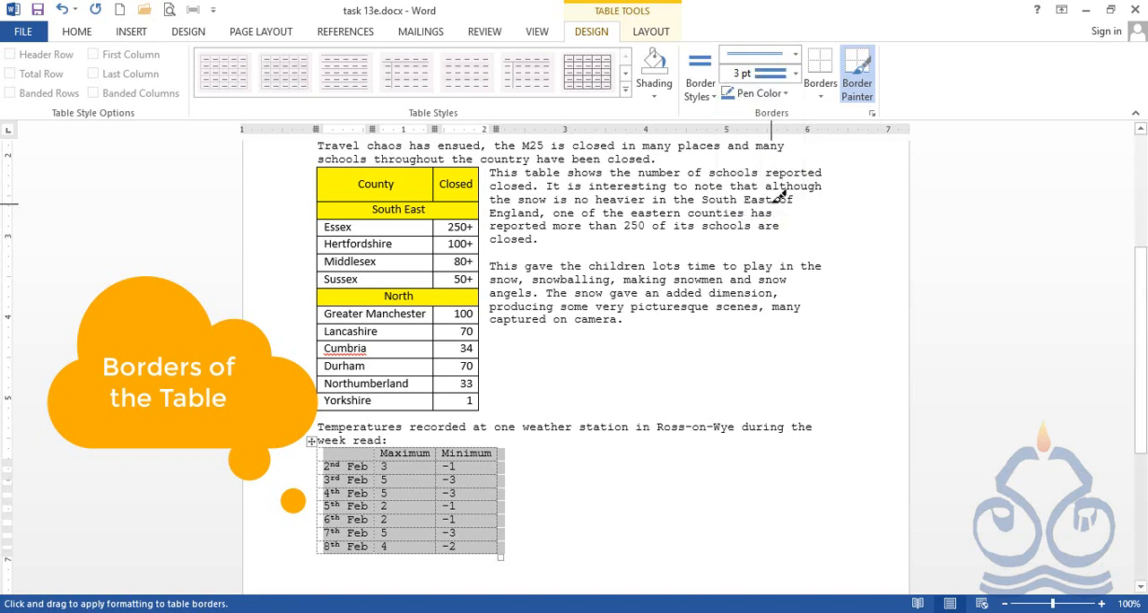
pyautogui.click(786, 94)
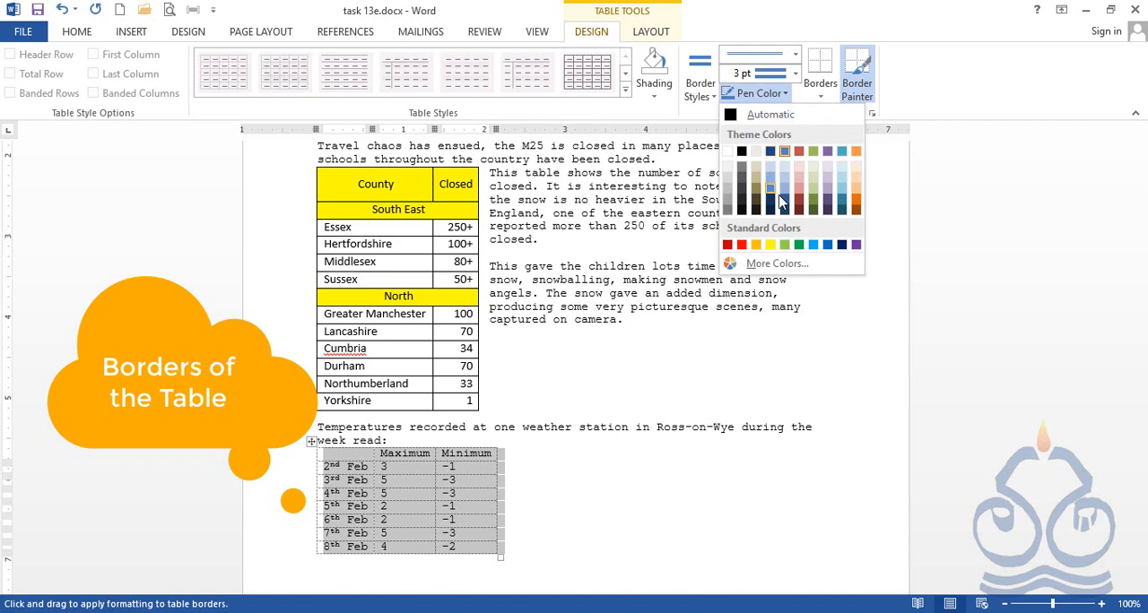
pyautogui.click(856, 212)
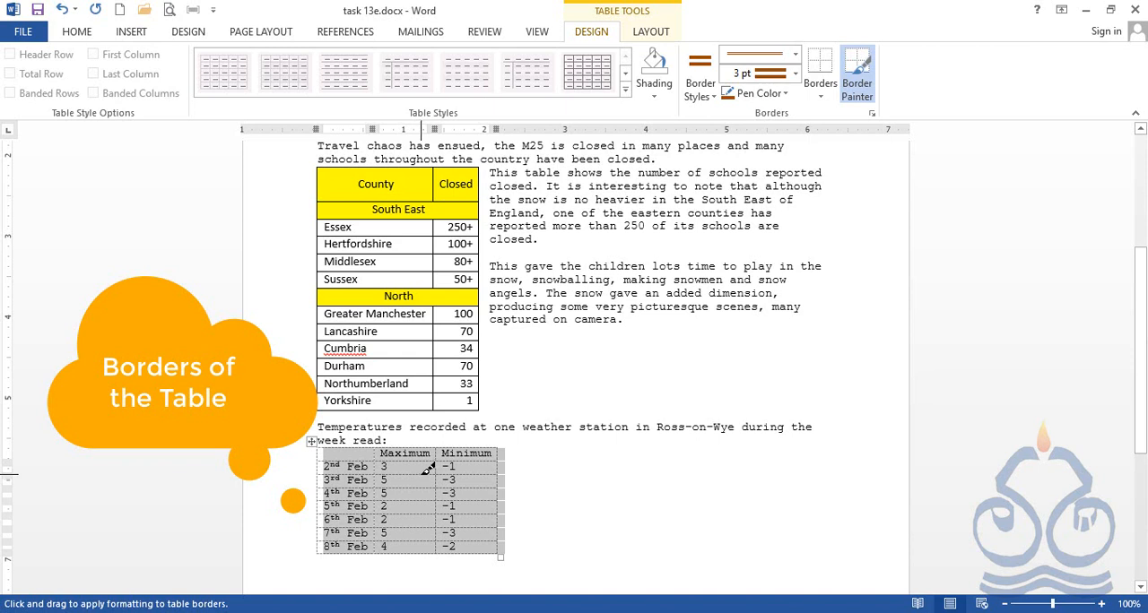
# Paint the border below the 2nd Feb Maximum cell and below the 5th Feb and 4th Feb Minimum cells
pyautogui.click(424, 473)
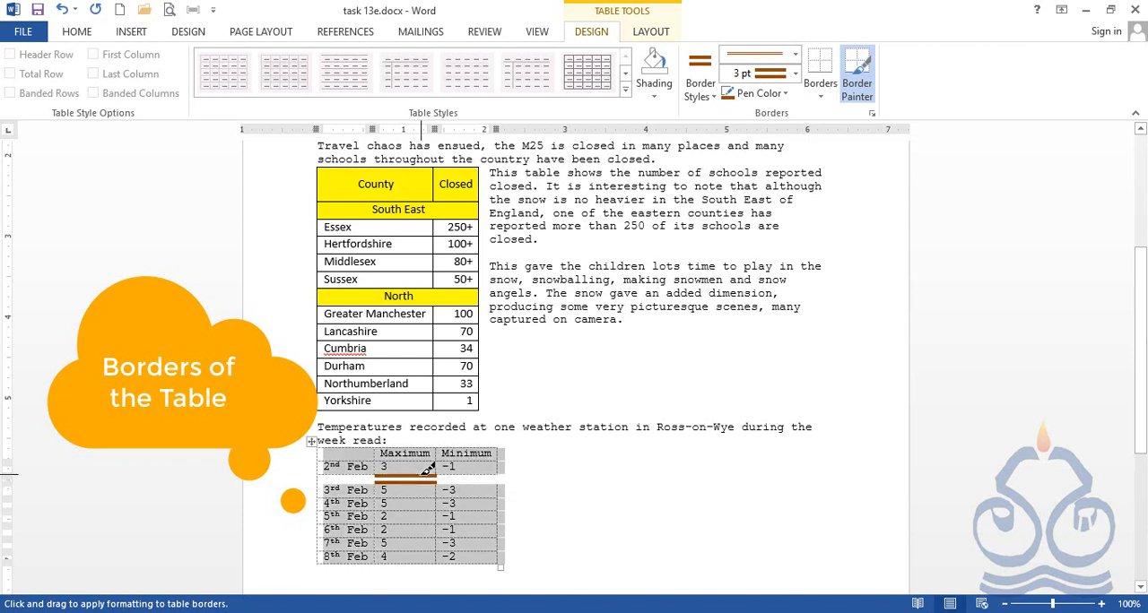
pyautogui.click(483, 524)
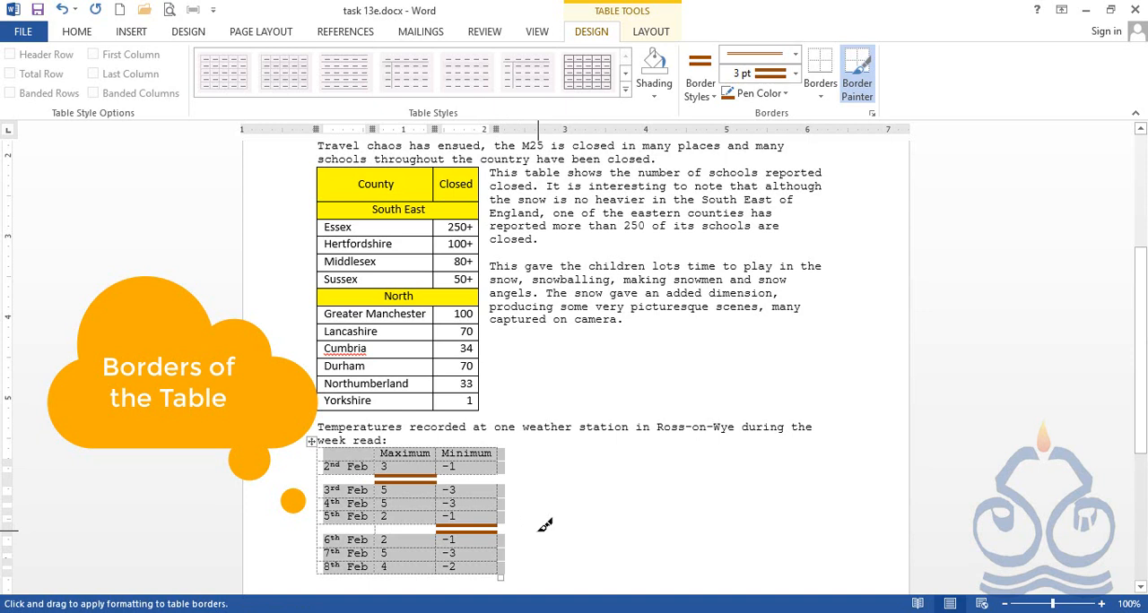
pyautogui.click(482, 510)
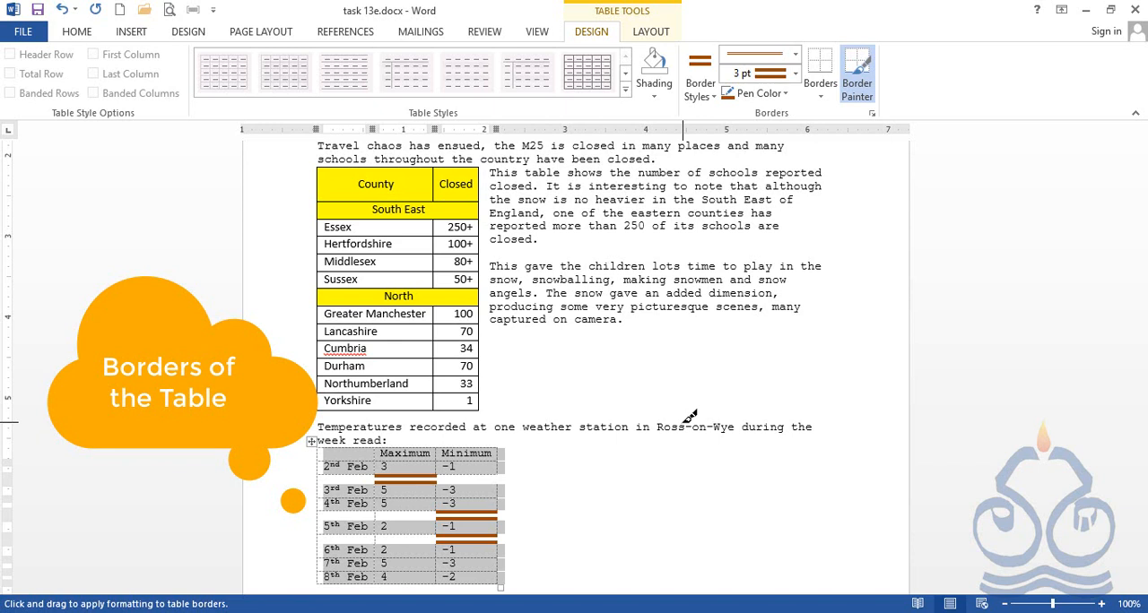
# Undo the three painted cell borders and stop border painting
pyautogui.hotkey('ctrl', 'z')
pyautogui.hotkey('ctrl', 'z')
pyautogui.hotkey('ctrl', 'z')
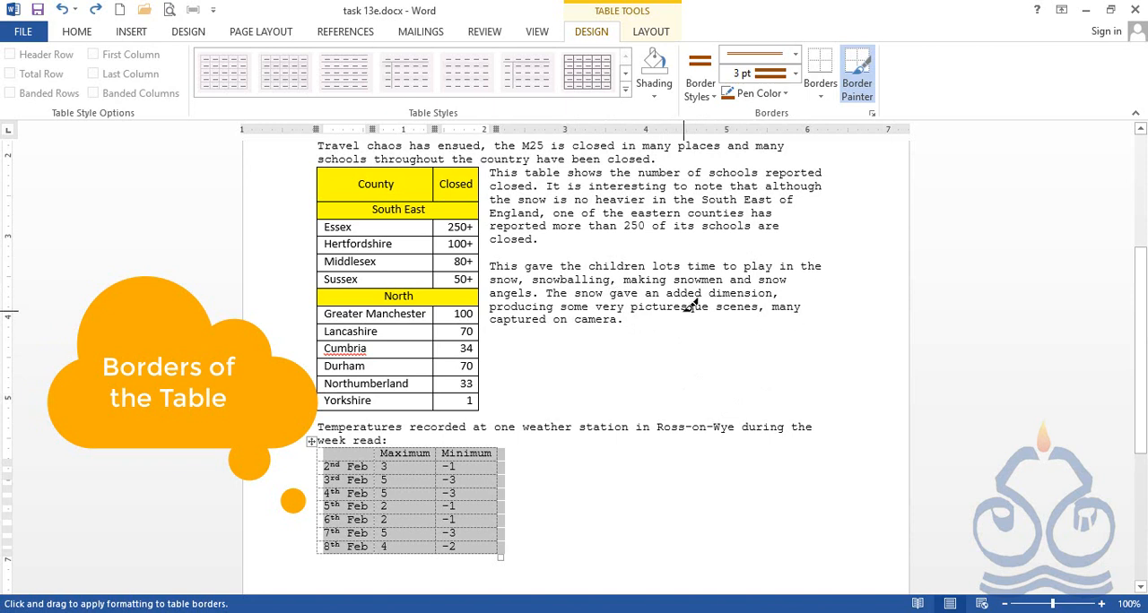
pyautogui.press('Escape')
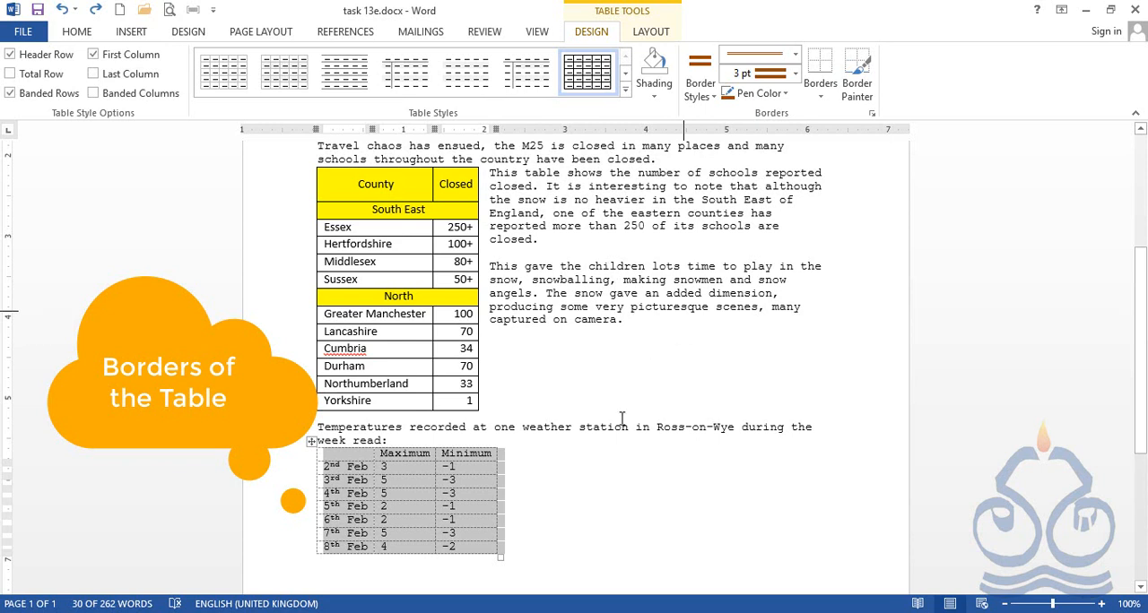
pyautogui.rightClick(309, 444)
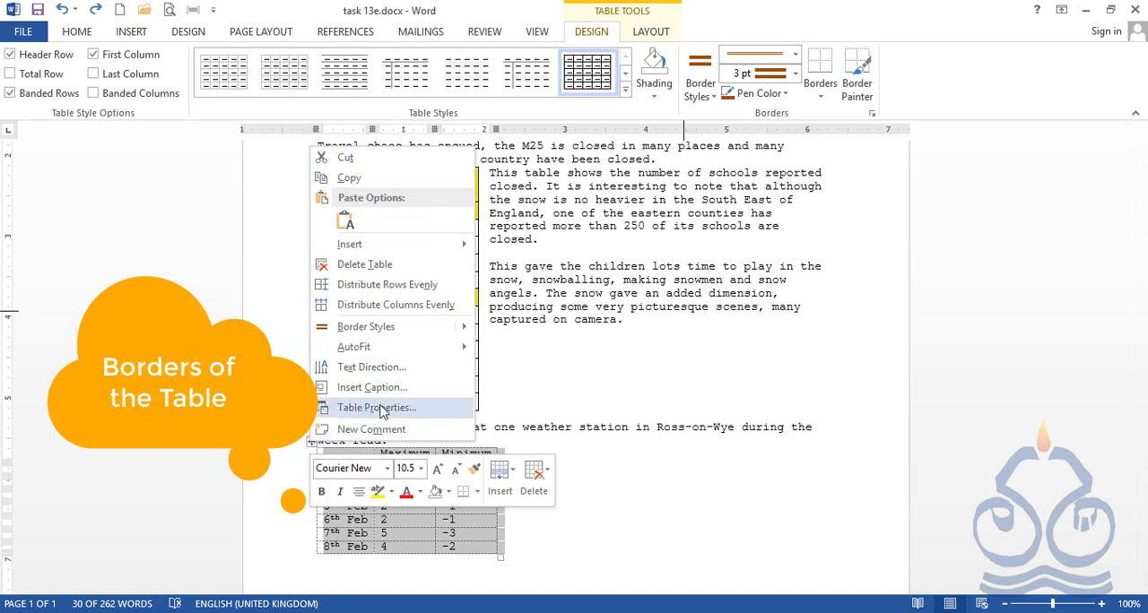
pyautogui.click(657, 36)
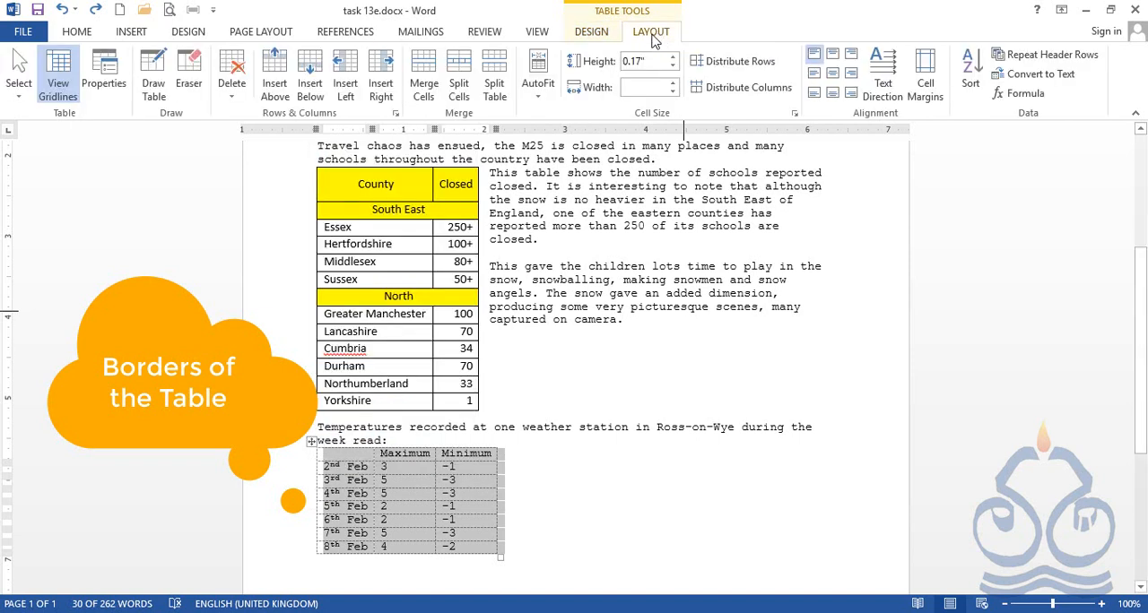
pyautogui.click(111, 89)
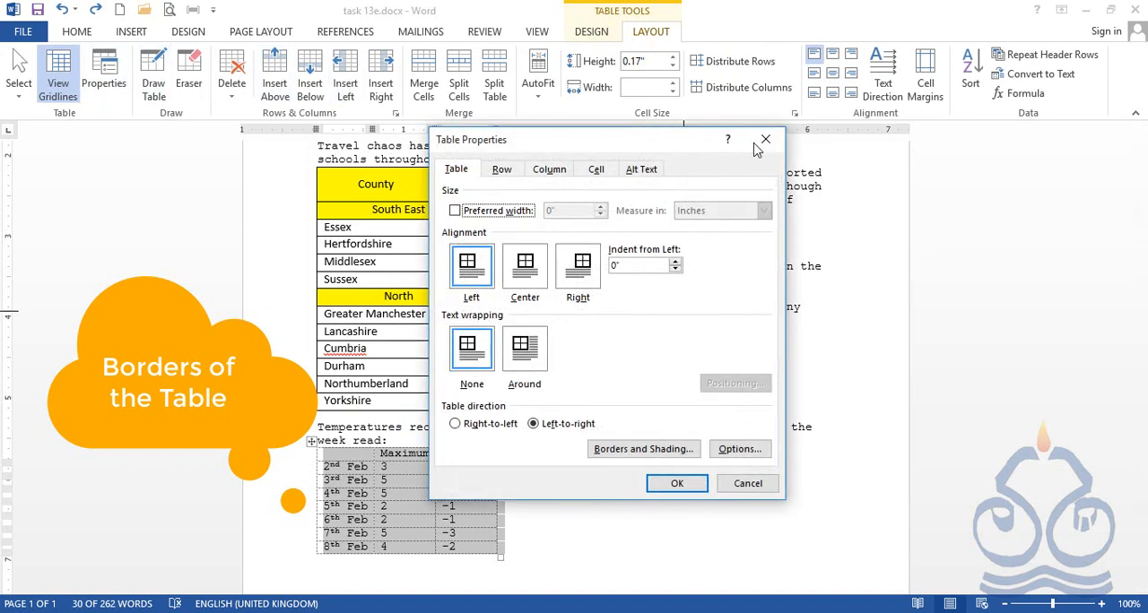
pyautogui.click(767, 142)
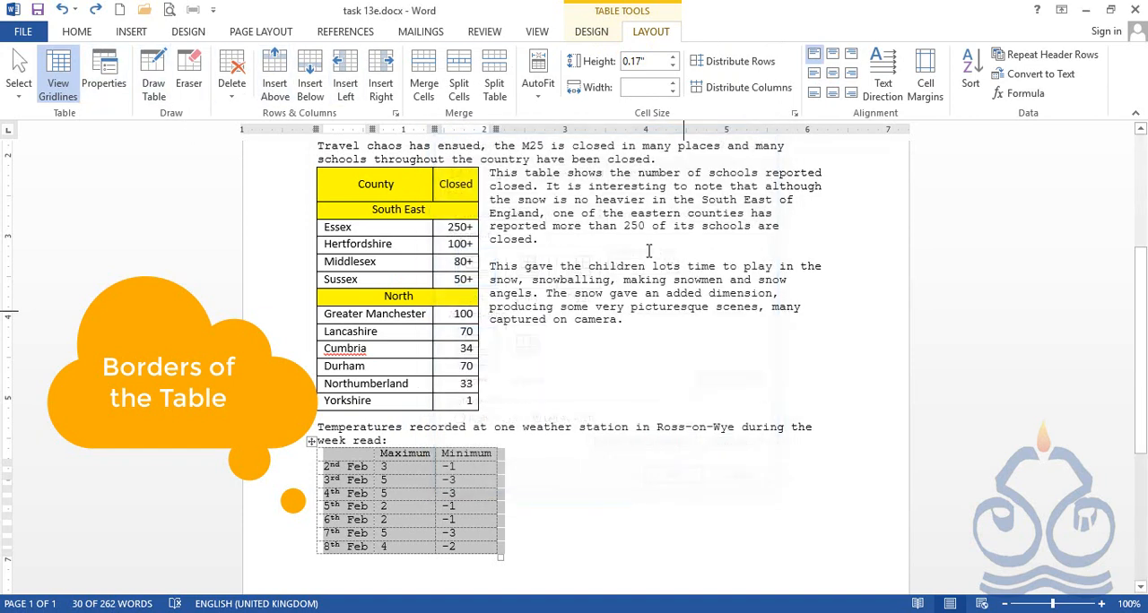
pyautogui.rightClick(309, 441)
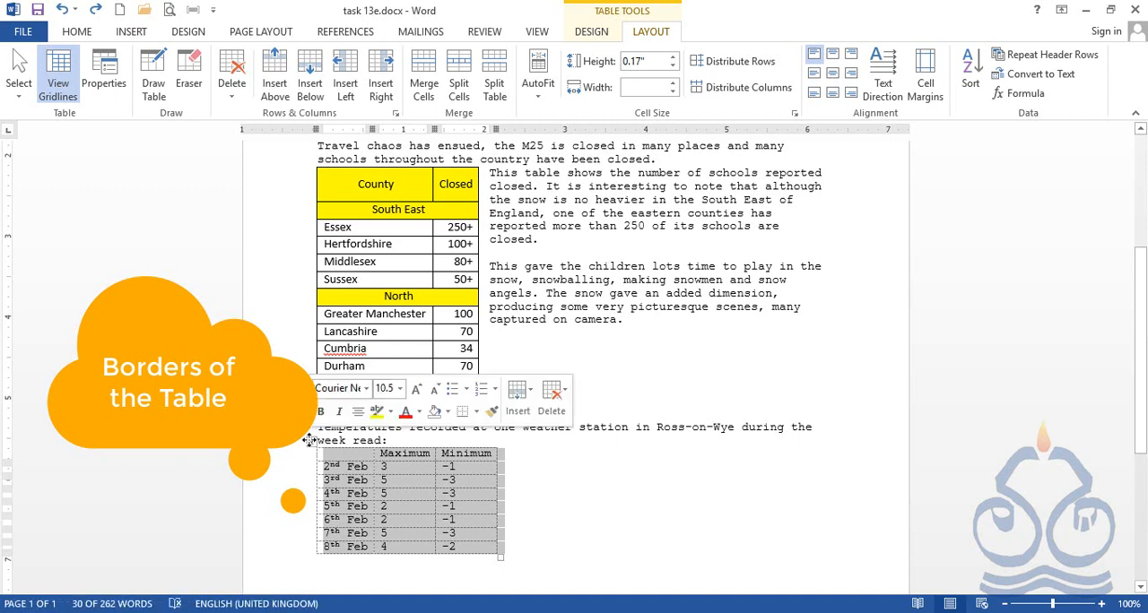
# Apply the No Border option to the whole temperature table
pyautogui.click(593, 33)
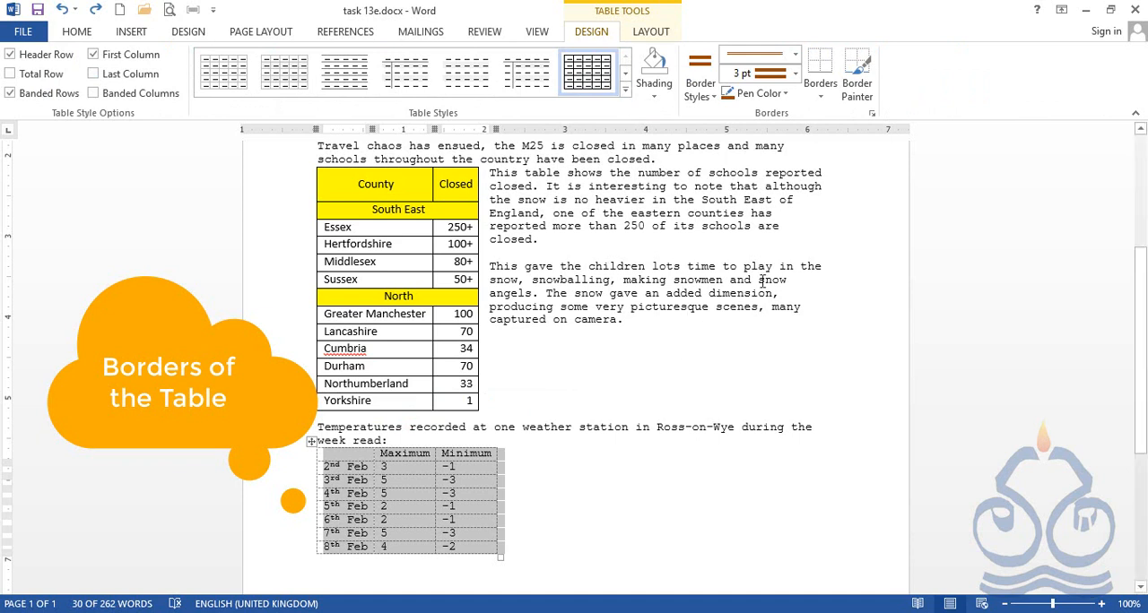
pyautogui.click(821, 99)
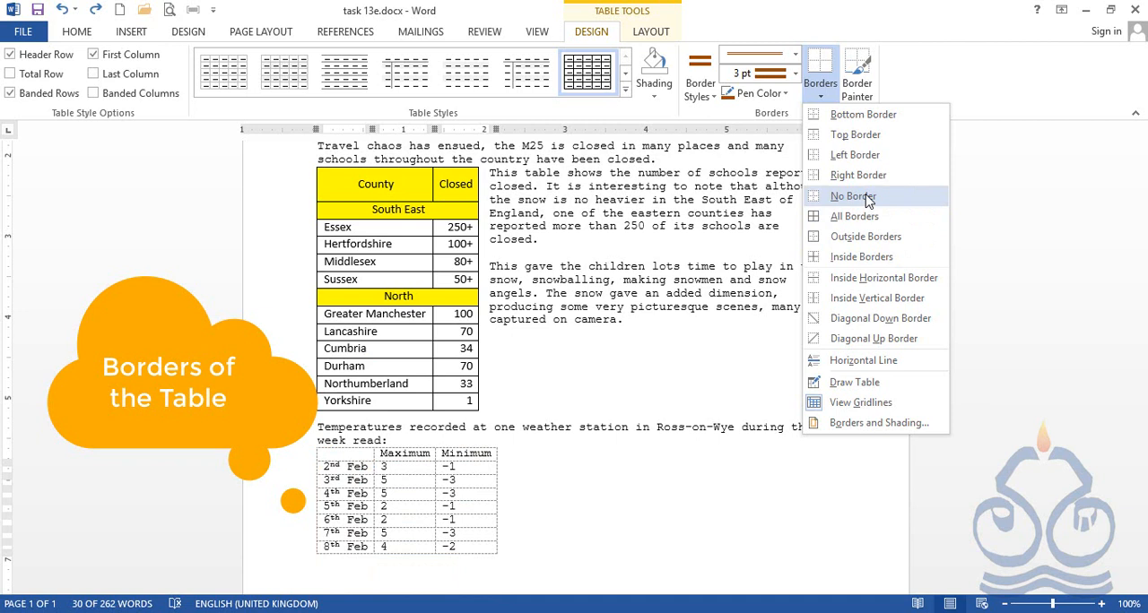
pyautogui.click(868, 202)
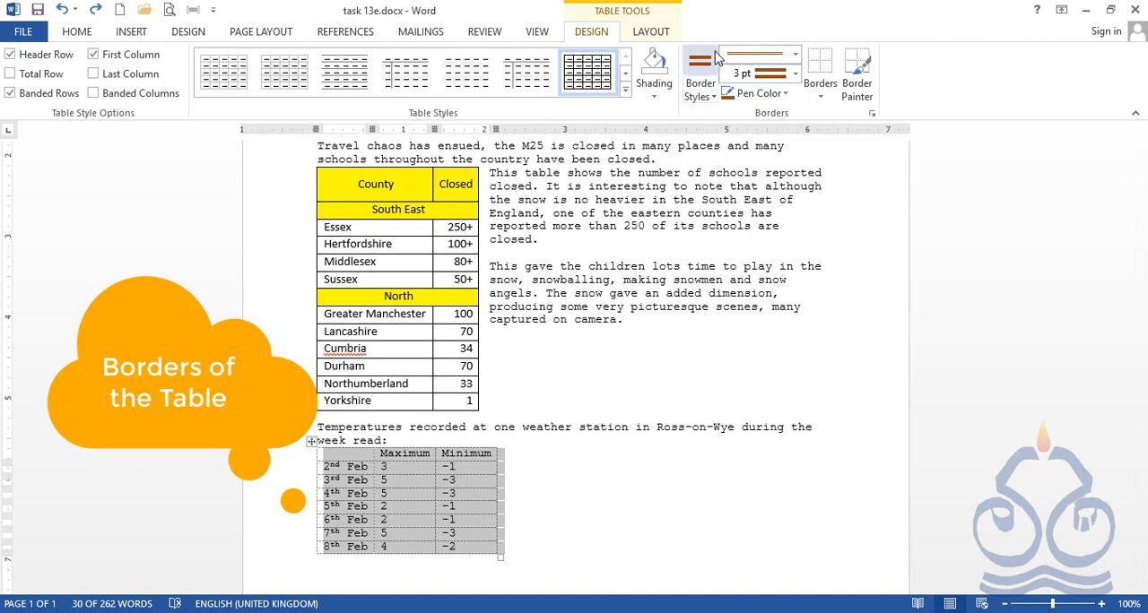
# Choose the black ½ pt single solid line as the border style
pyautogui.click(715, 99)
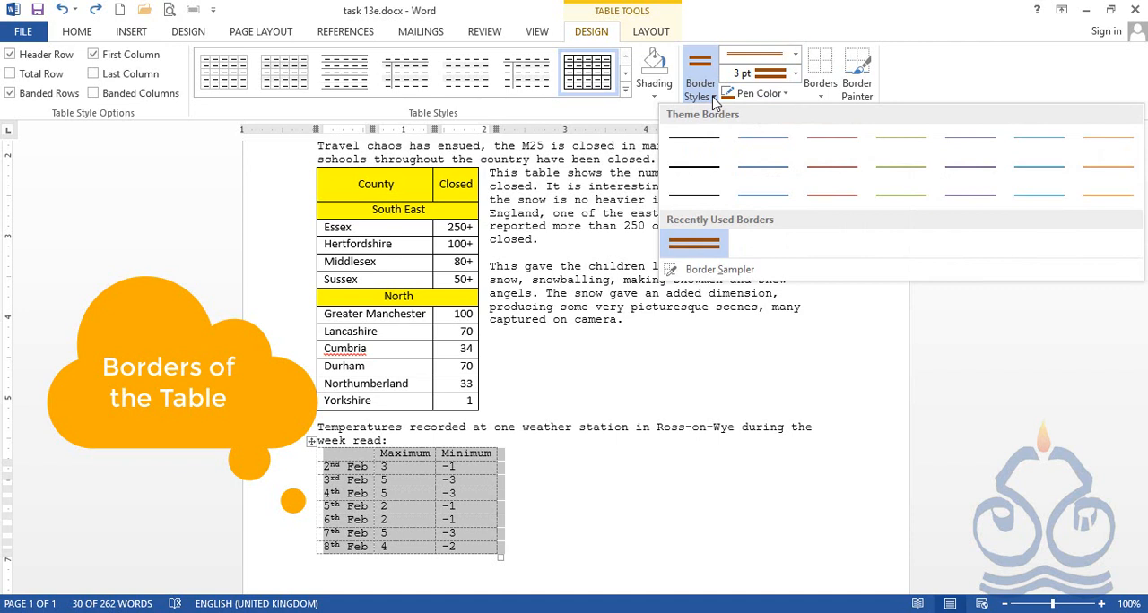
pyautogui.click(700, 145)
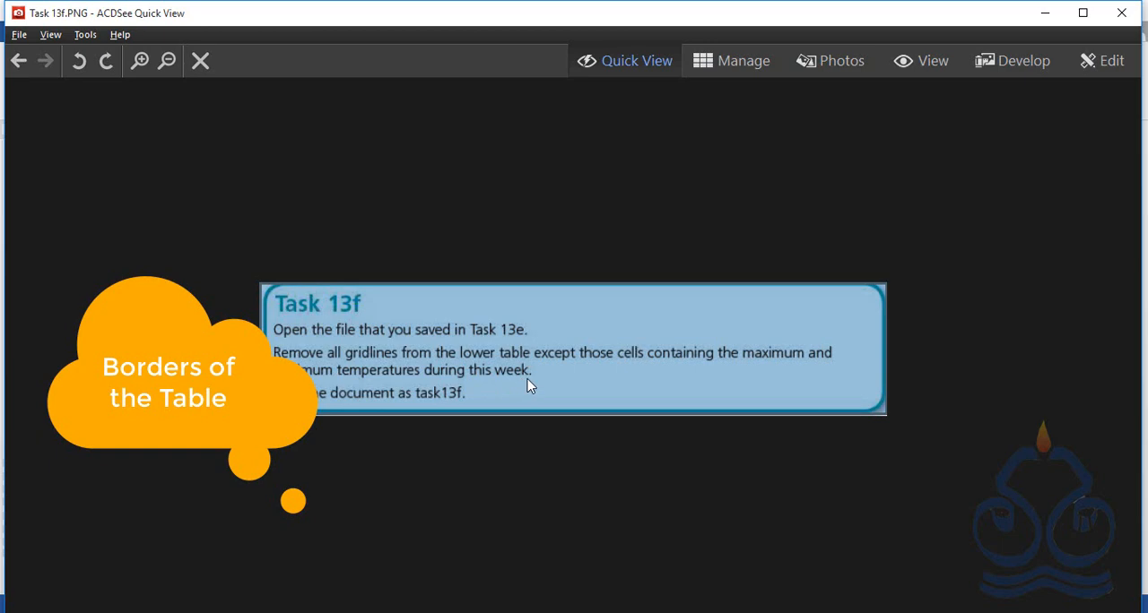
# Switch from the task image back to the Word document and stop border painting
pyautogui.click(1045, 13)
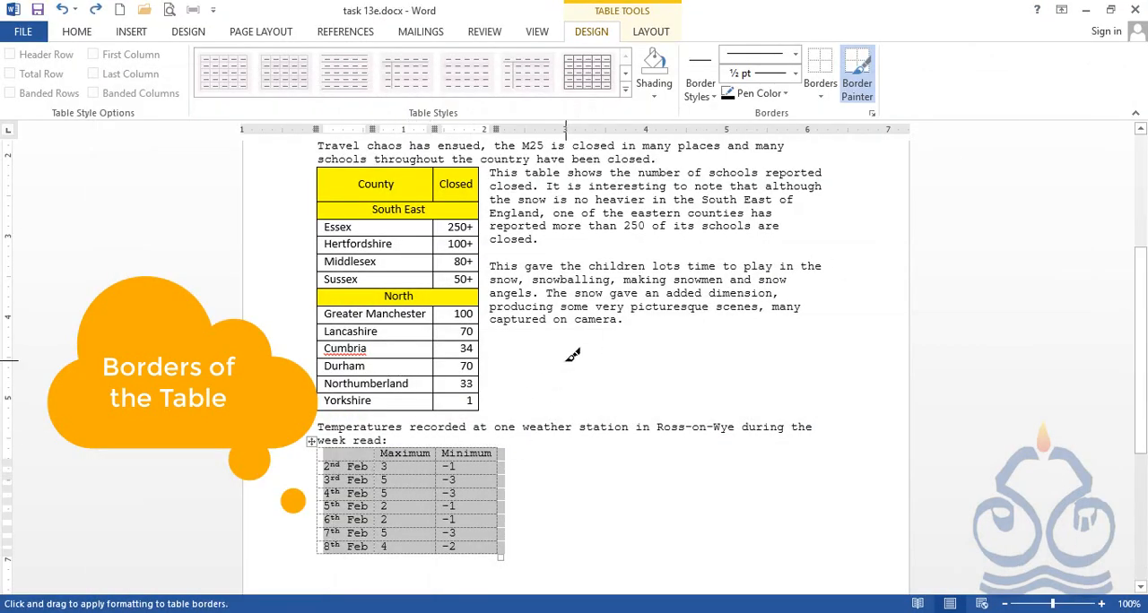
pyautogui.press('Escape')
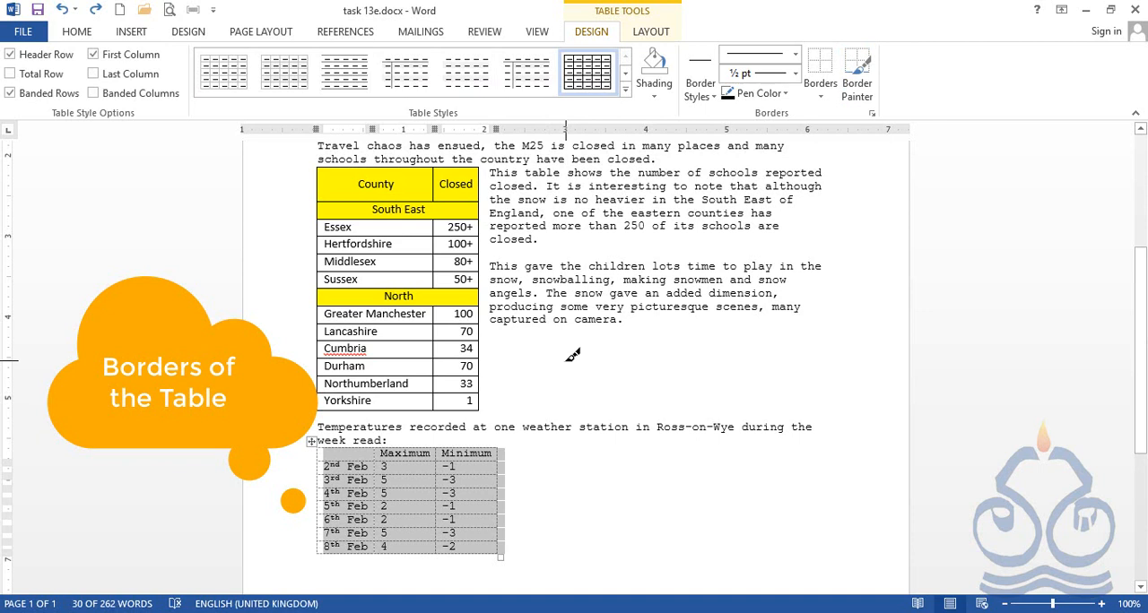
pyautogui.click(414, 476)
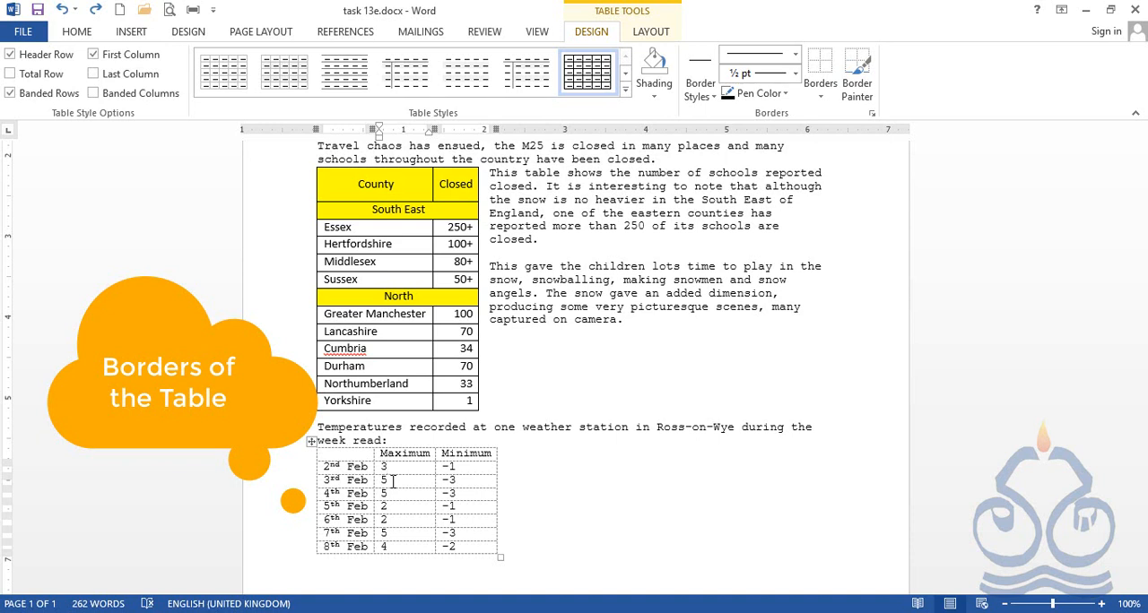
pyautogui.moveTo(397, 482); pyautogui.dragTo(452, 493)
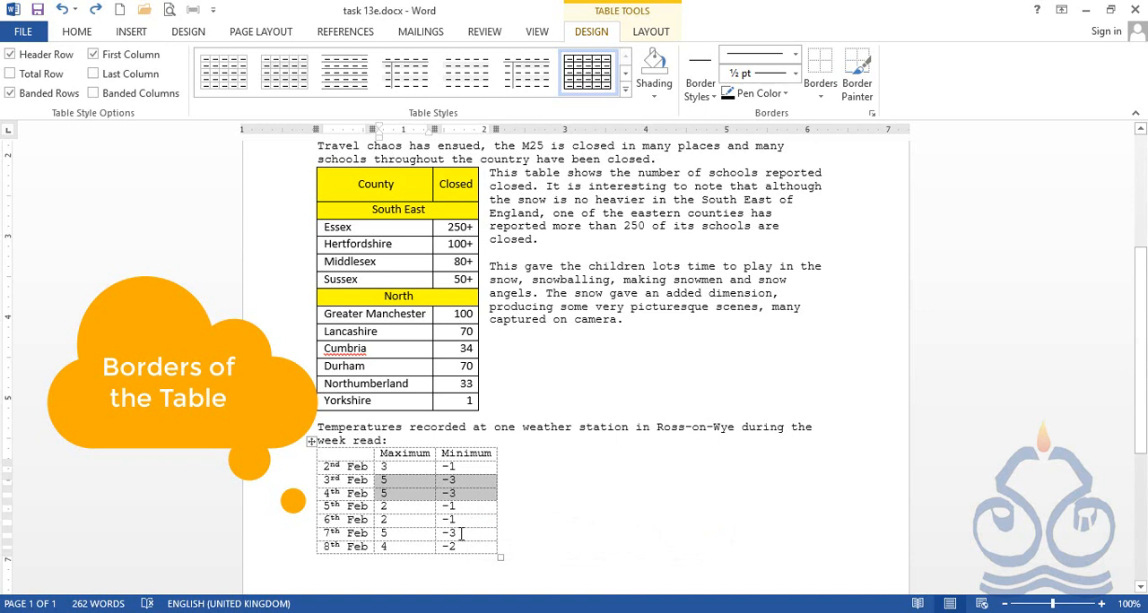
pyautogui.click(423, 482)
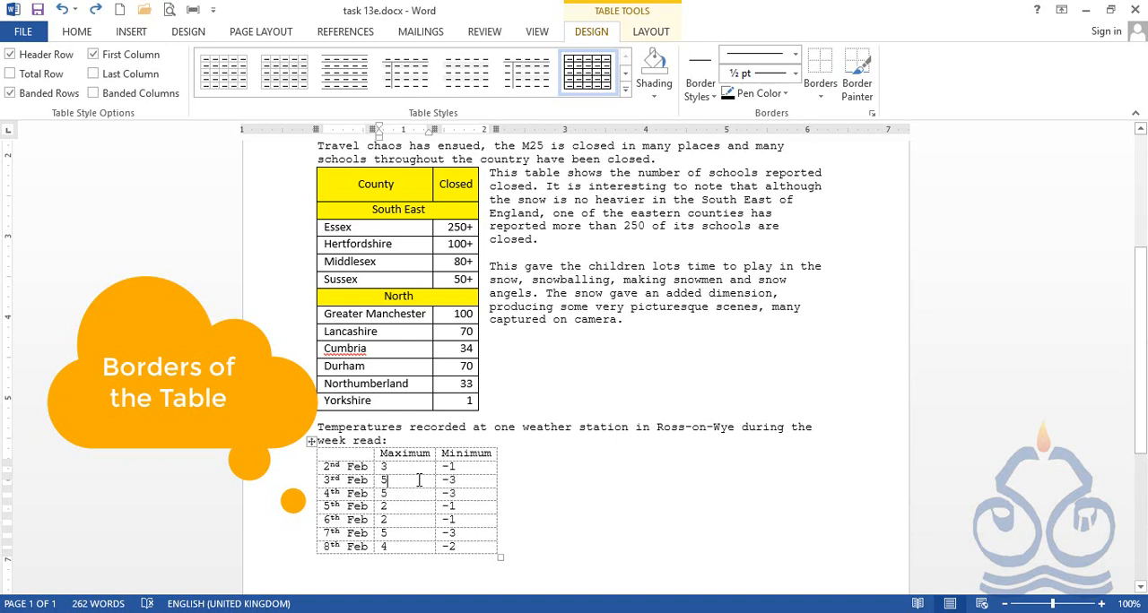
pyautogui.moveTo(383, 482); pyautogui.dragTo(482, 496)
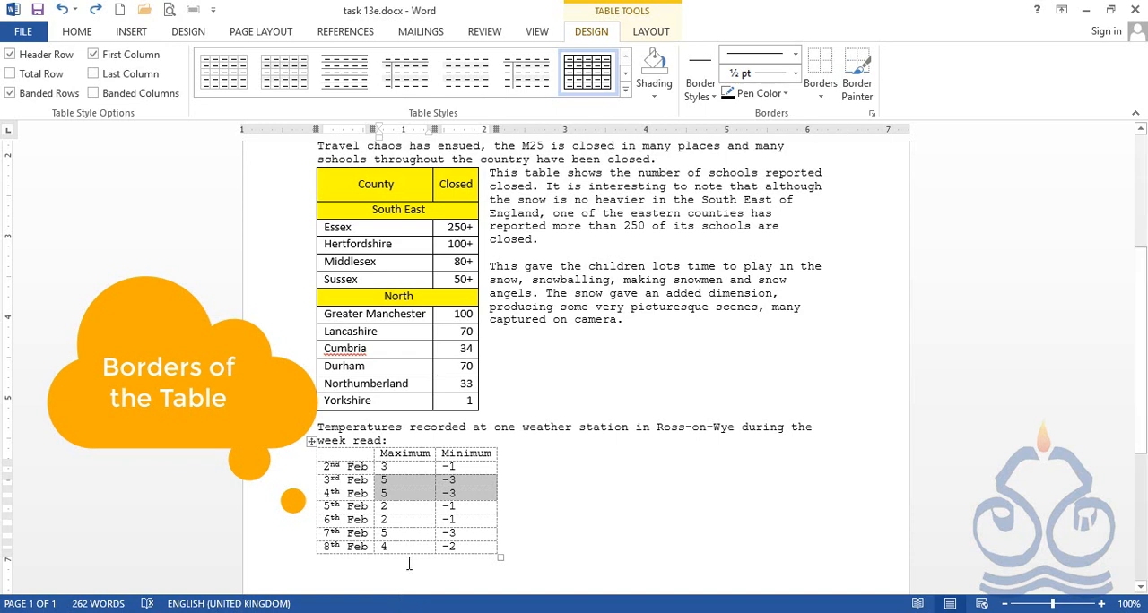
pyautogui.moveTo(386, 535); pyautogui.dragTo(478, 539)
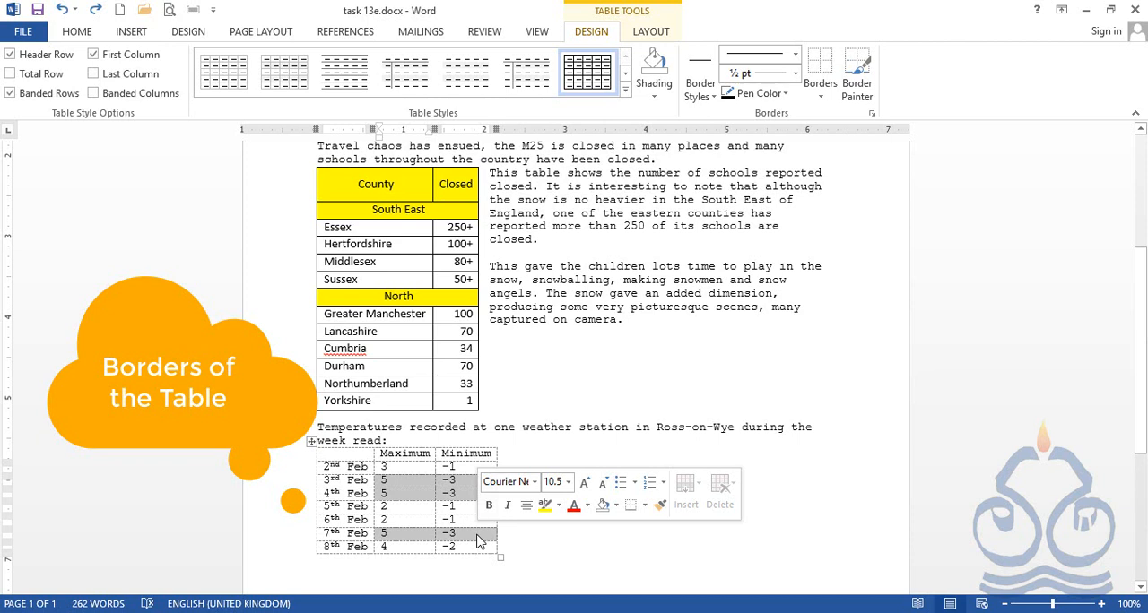
pyautogui.click(380, 482)
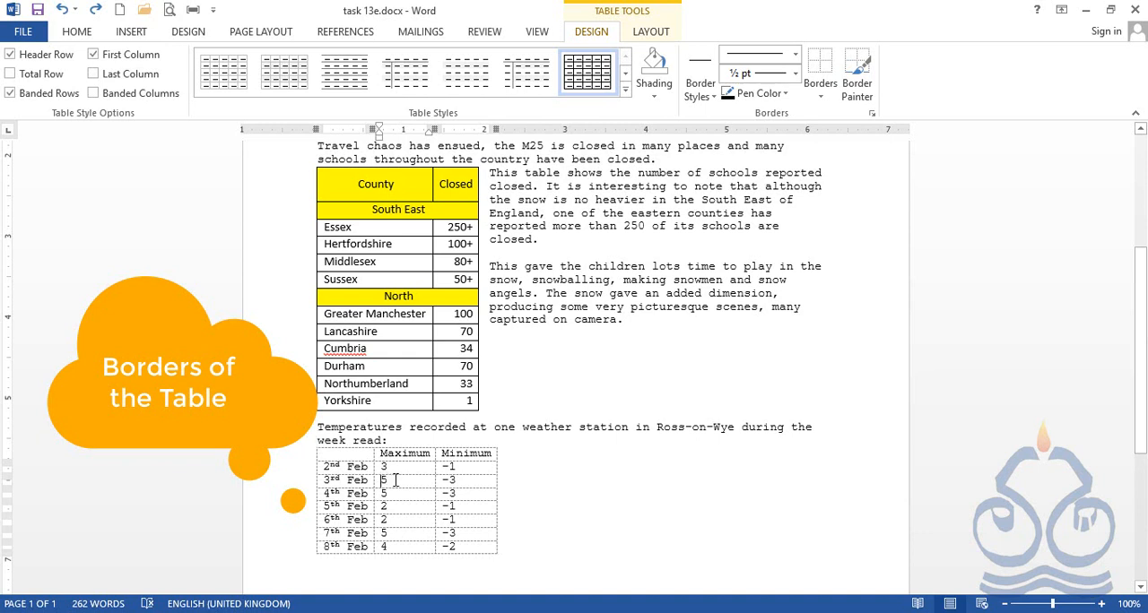
# Apply All Borders to the Maximum and Minimum cells of the 3rd, 4th and 7th Feb rows
pyautogui.moveTo(386, 480); pyautogui.dragTo(468, 494)
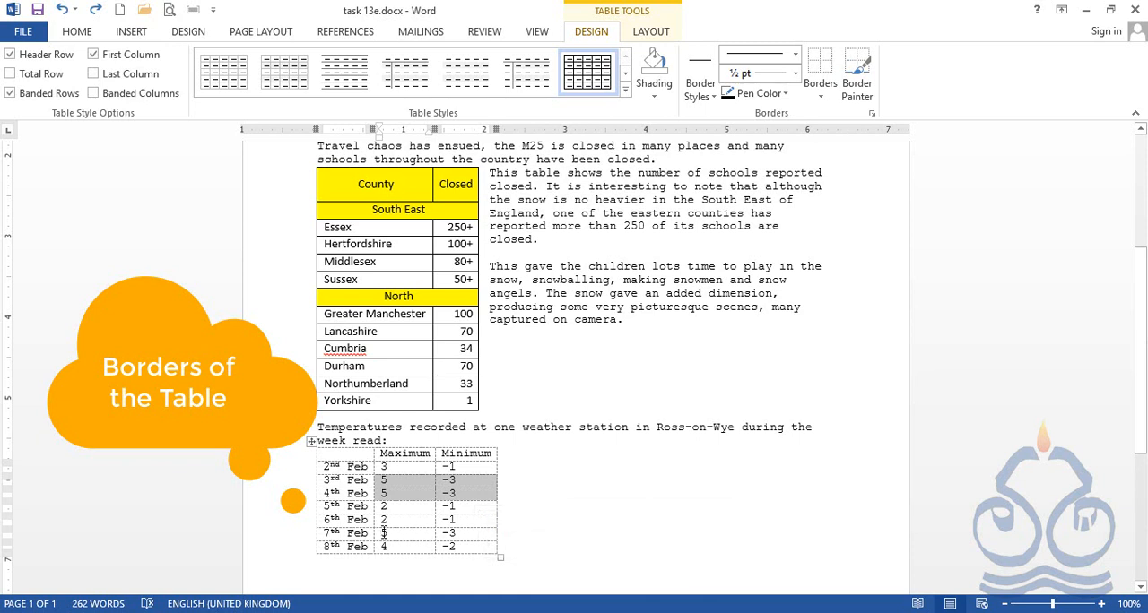
pyautogui.moveTo(384, 533); pyautogui.dragTo(478, 536)
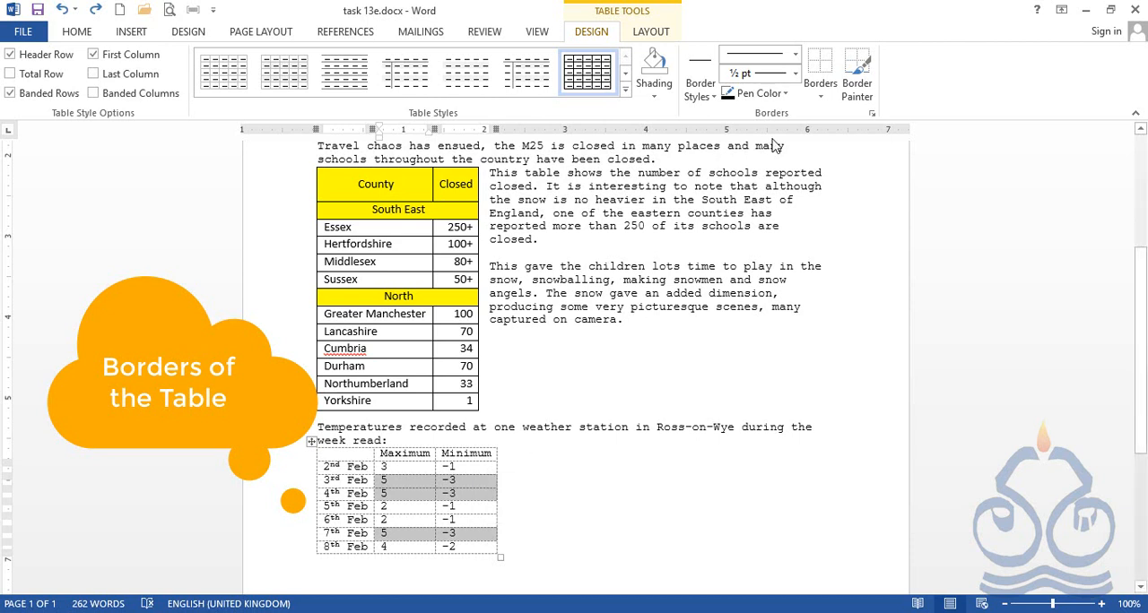
pyautogui.click(823, 99)
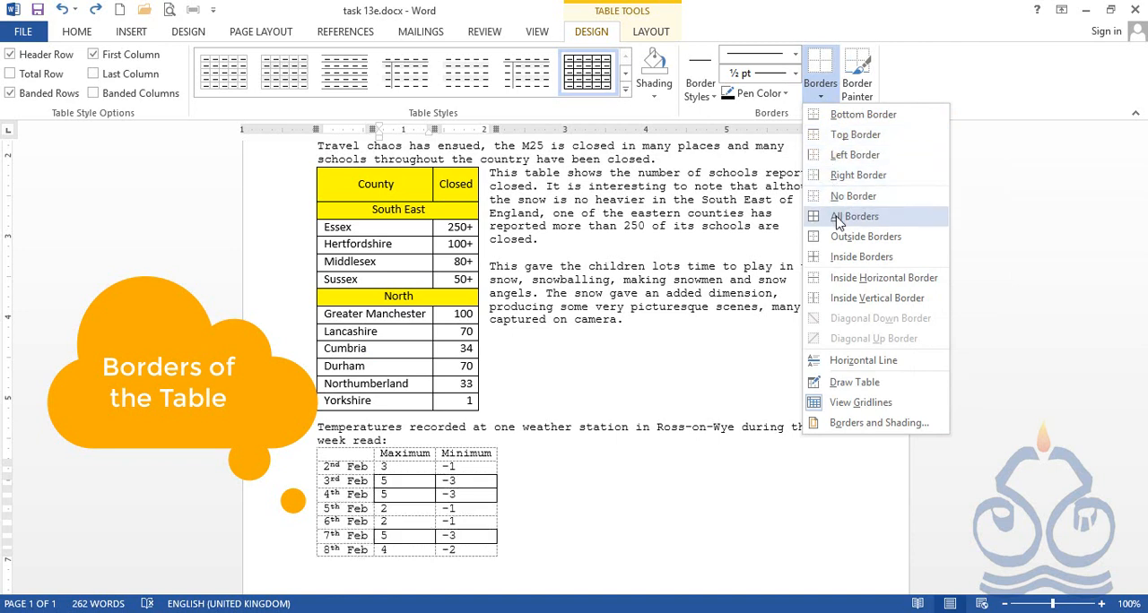
pyautogui.click(836, 222)
pyautogui.click(620, 491)
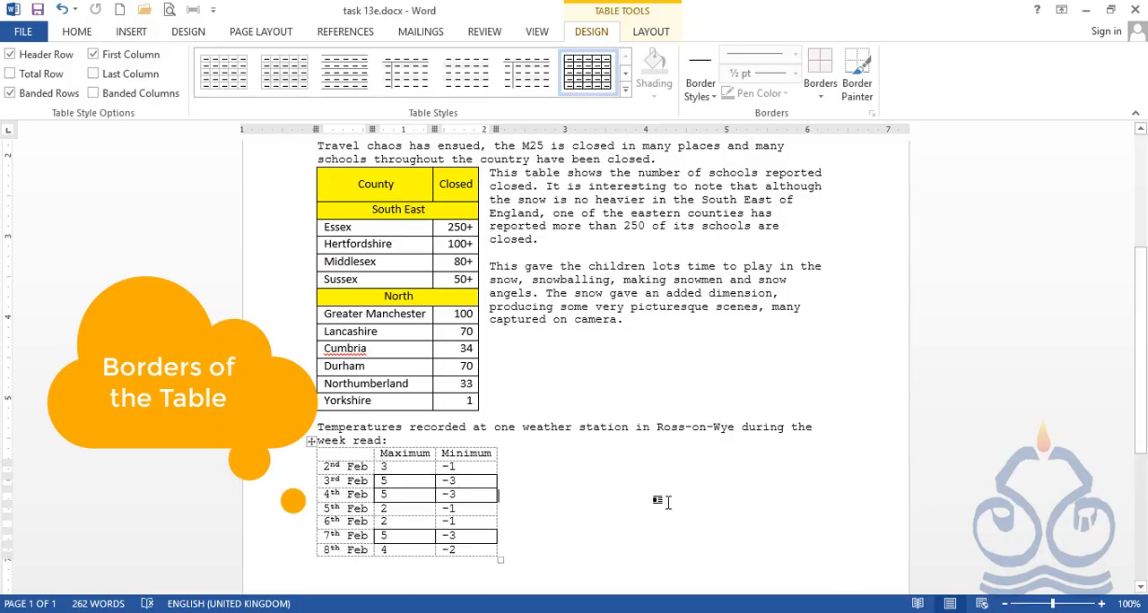
# Save the document as a new copy named task 13f in the Chapter13 folder
pyautogui.click(5, 36)
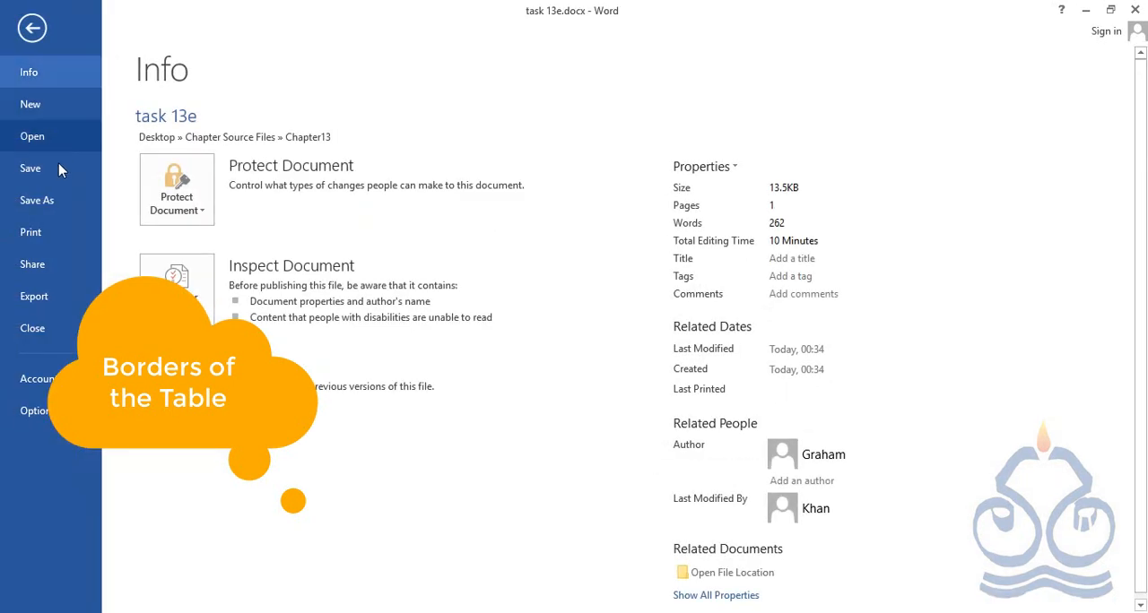
pyautogui.click(63, 206)
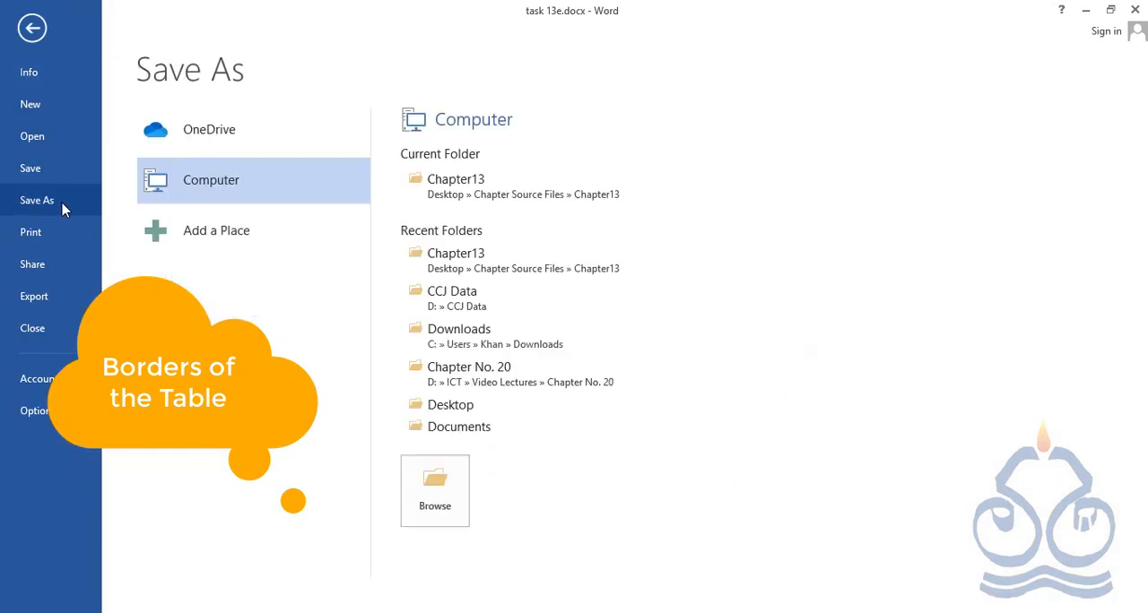
pyautogui.click(444, 185)
pyautogui.click(505, 377)
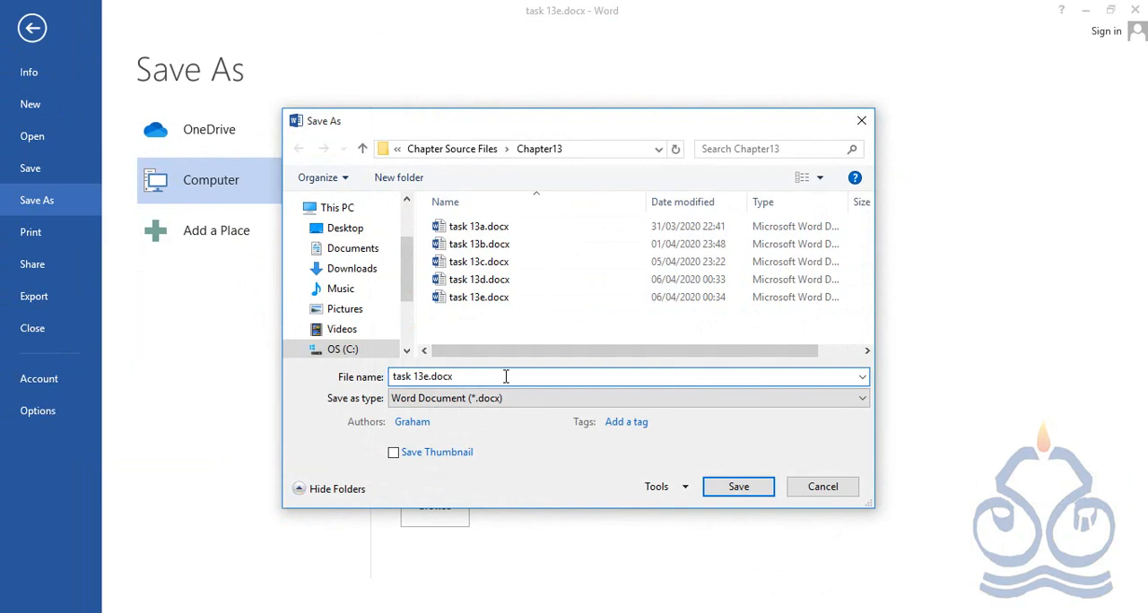
pyautogui.press('BackSpace')
pyautogui.press('BackSpace')
pyautogui.press('BackSpace')
pyautogui.press('BackSpace')
pyautogui.press('BackSpace')
pyautogui.press('BackSpace')
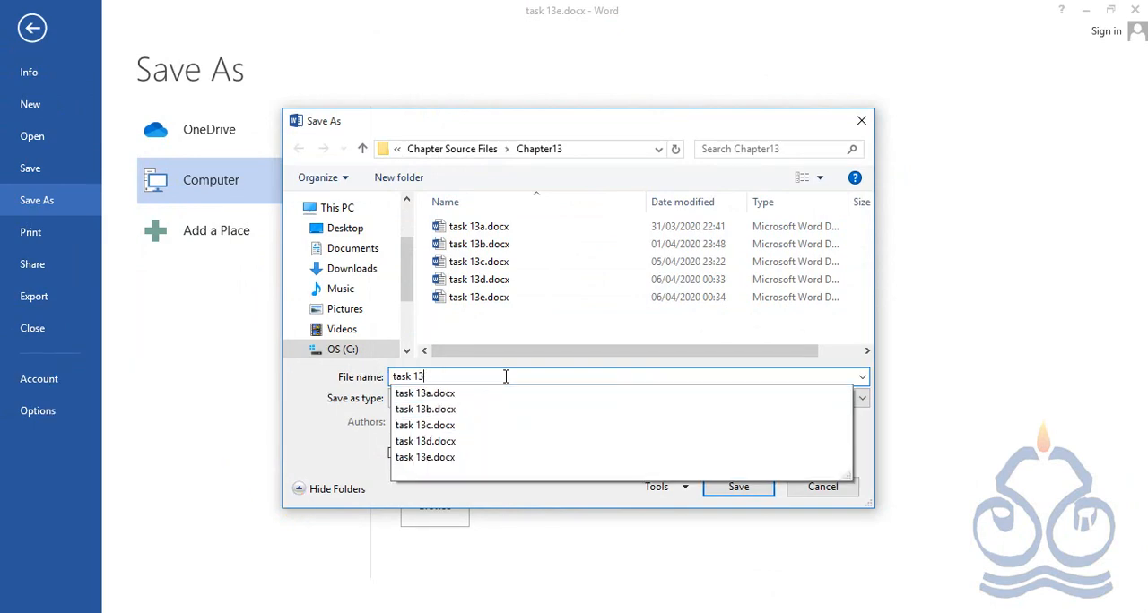
pyautogui.write('f')
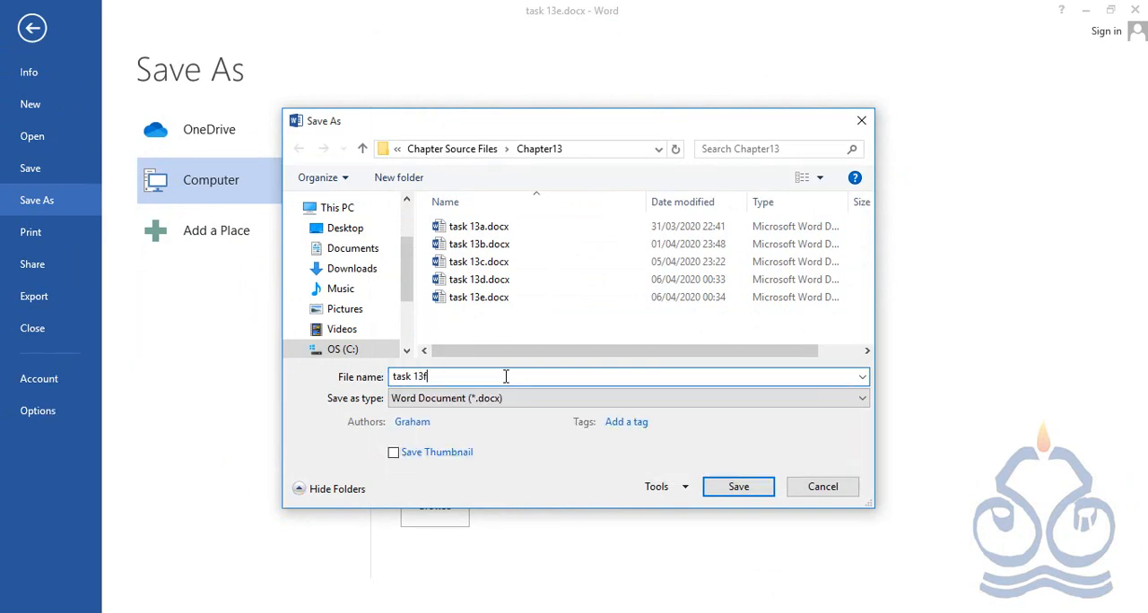
pyautogui.click(738, 489)
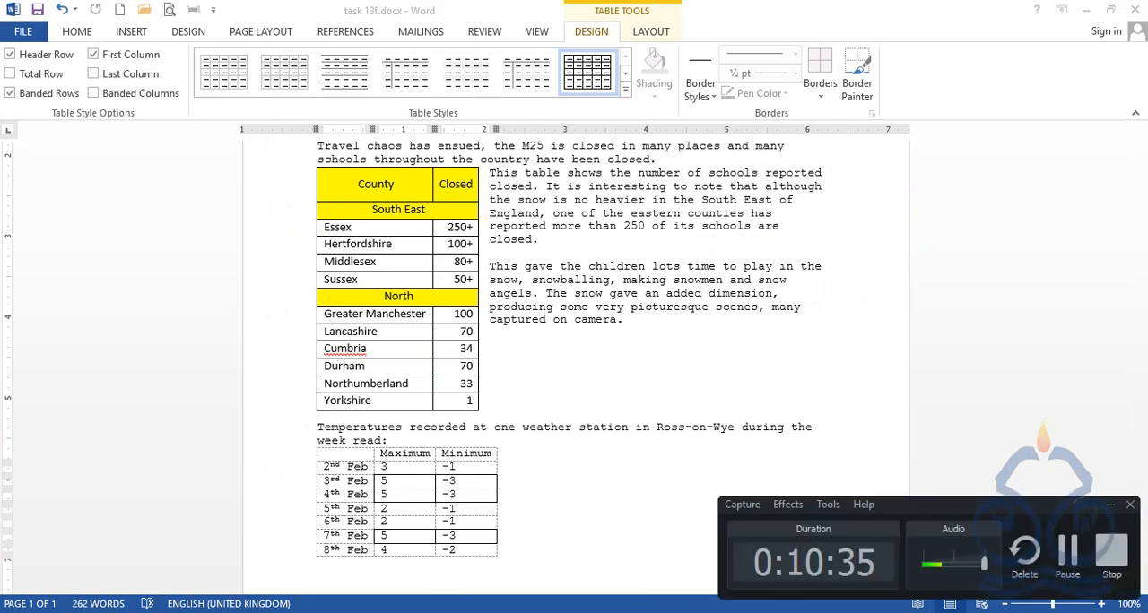
pyautogui.click(591, 440)
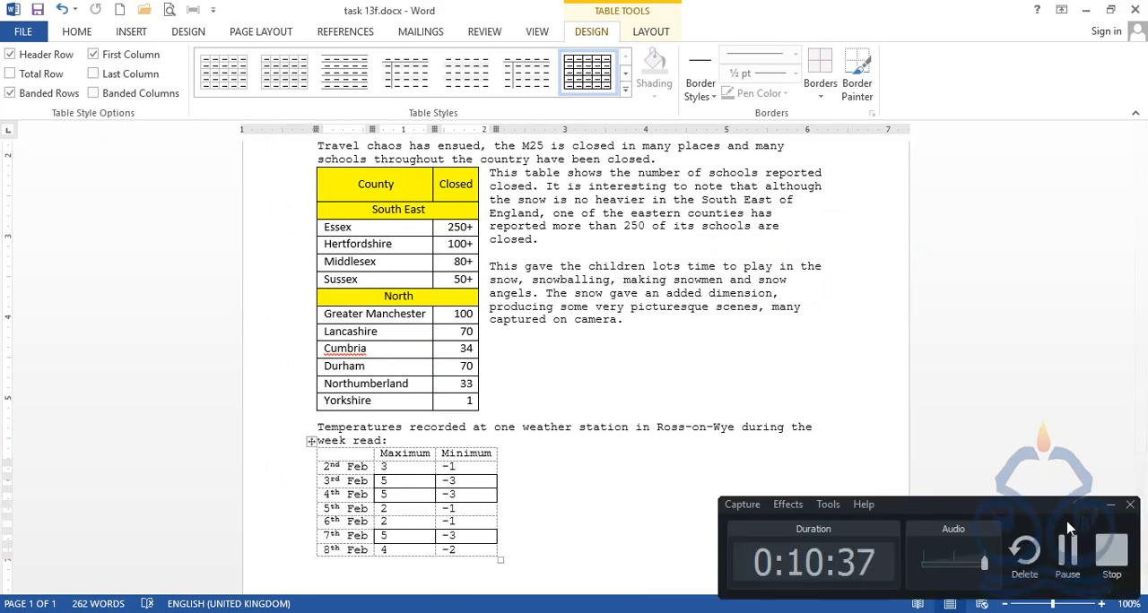
pyautogui.click(1109, 507)
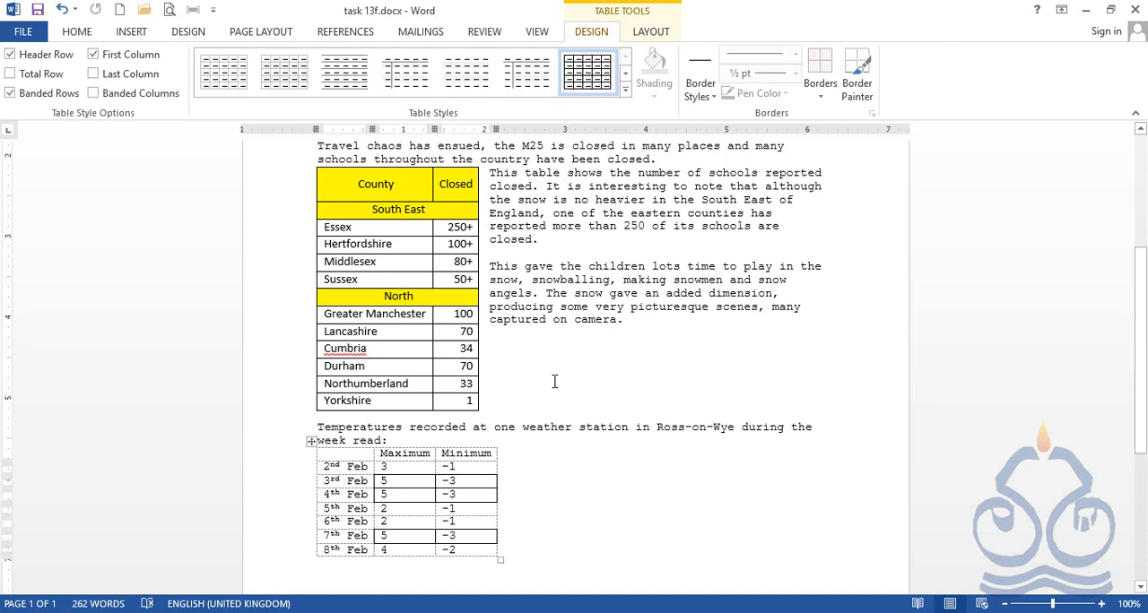
# View the AutoFit options for the temperature table and close them without choosing one
pyautogui.rightClick(311, 441)
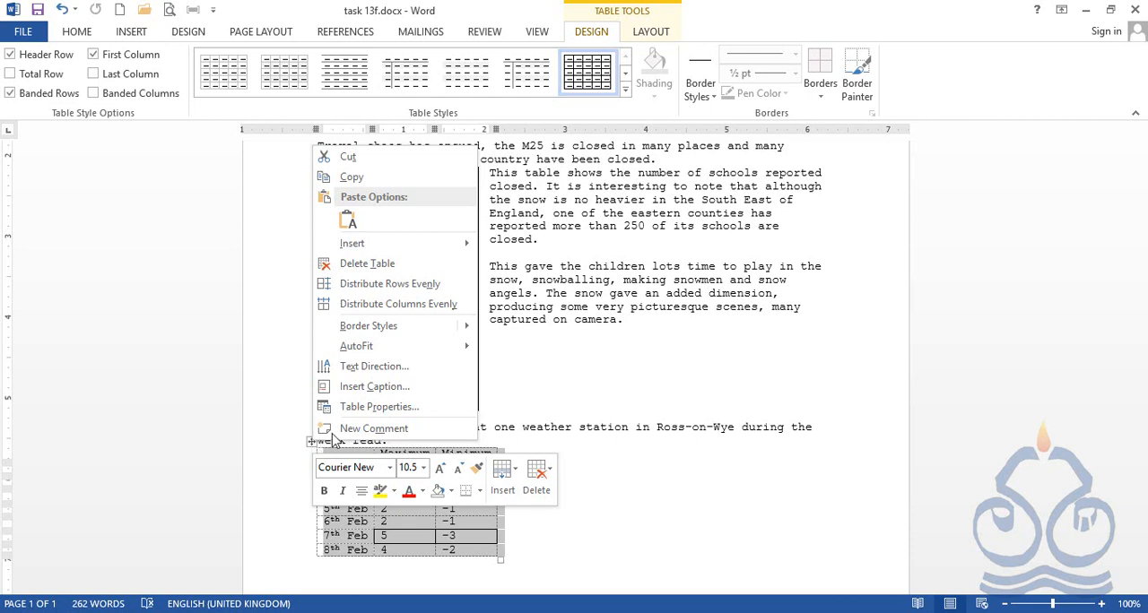
pyautogui.moveTo(427, 353)
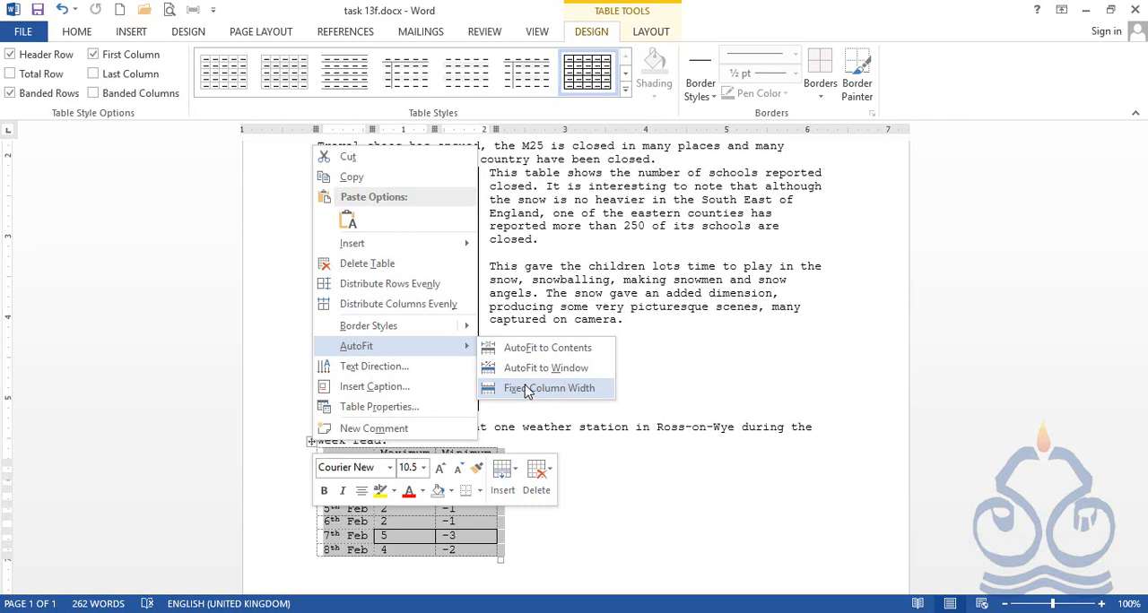
pyautogui.click(397, 533)
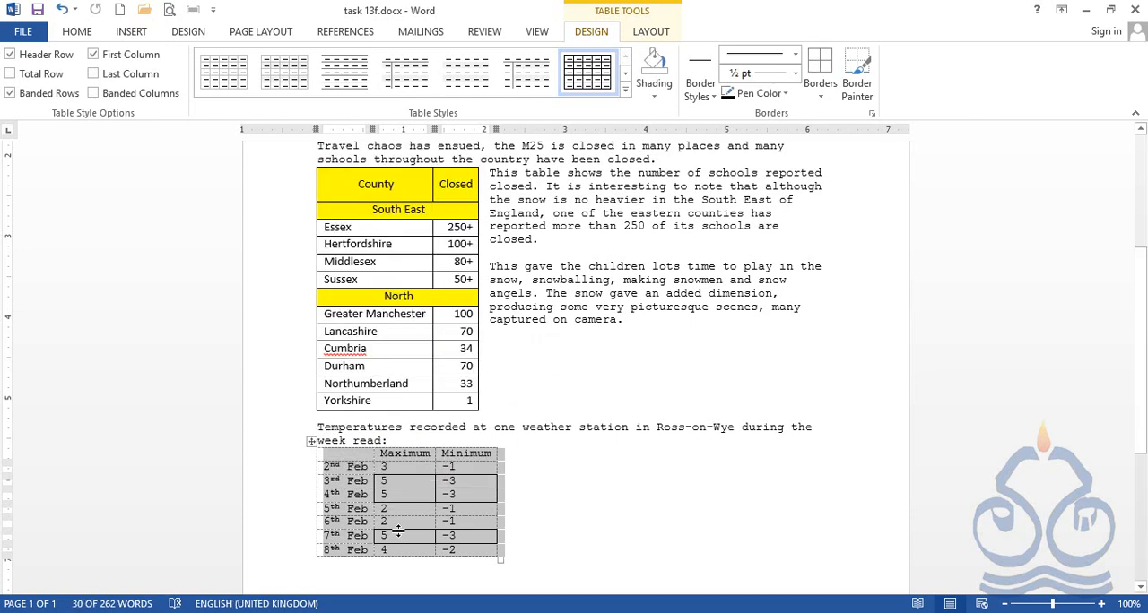
pyautogui.click(401, 527)
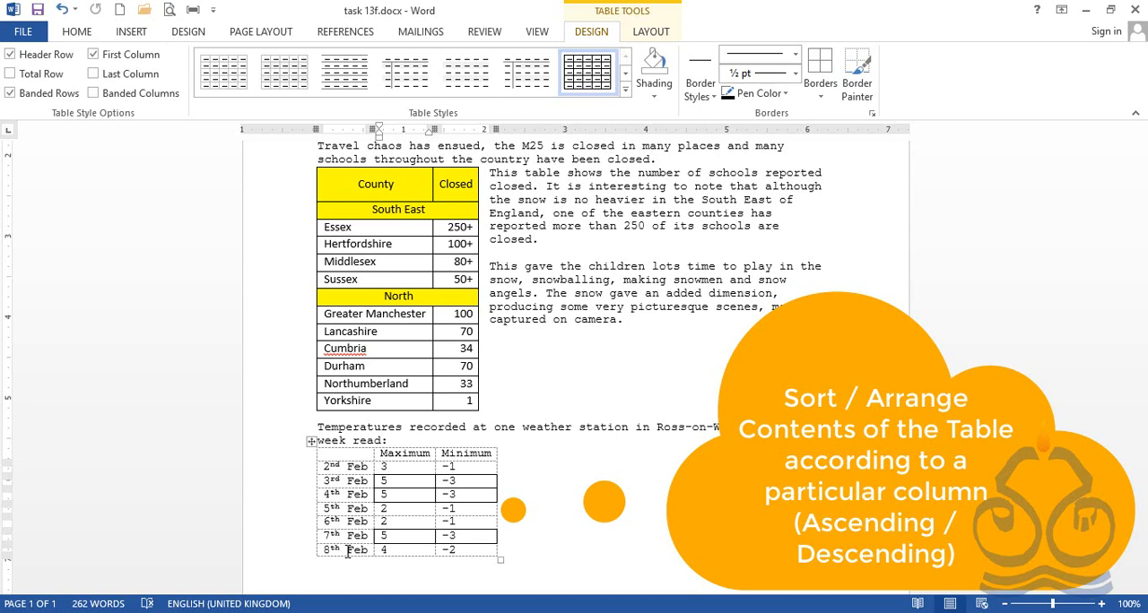
# Set up a sort of the whole temperature table by Maximum in descending order, with Minimum as the second key
pyautogui.click(312, 443)
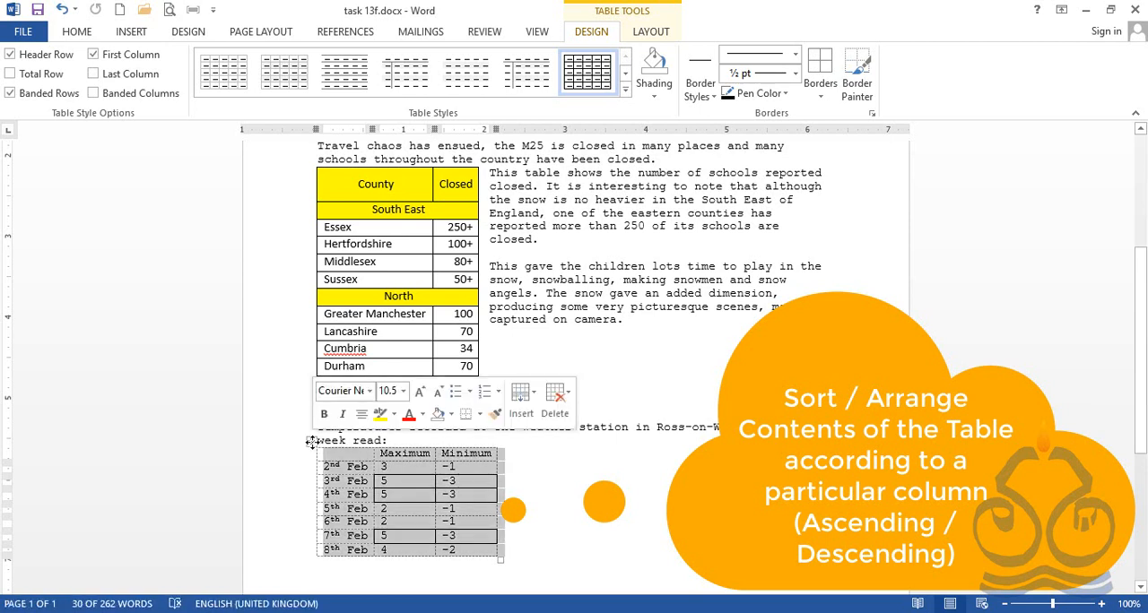
pyautogui.click(651, 33)
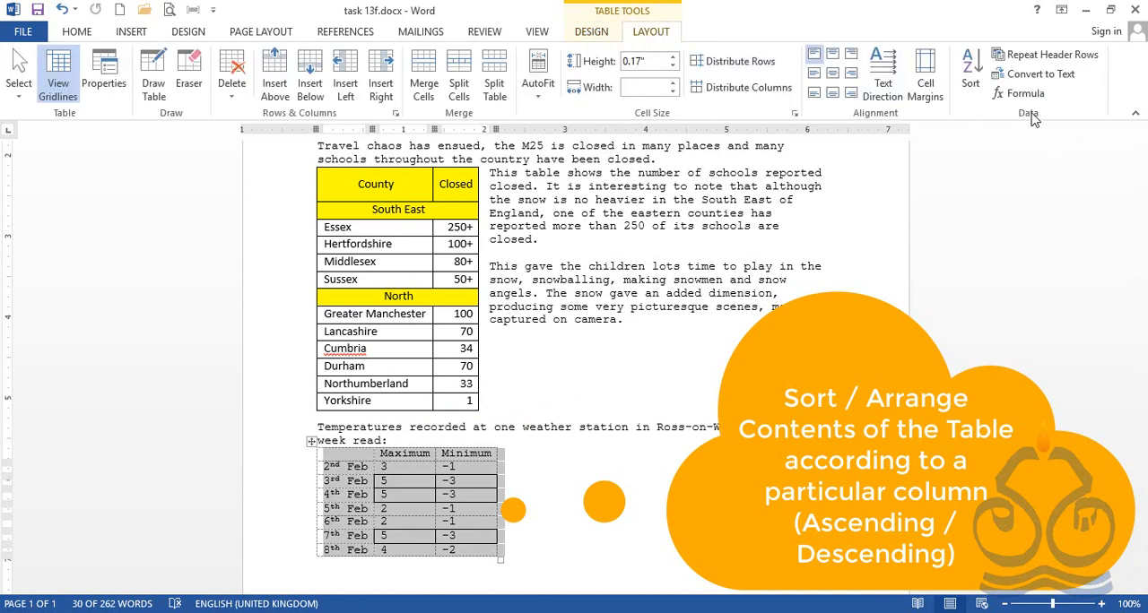
pyautogui.click(971, 76)
pyautogui.moveTo(503, 194); pyautogui.dragTo(738, 182)
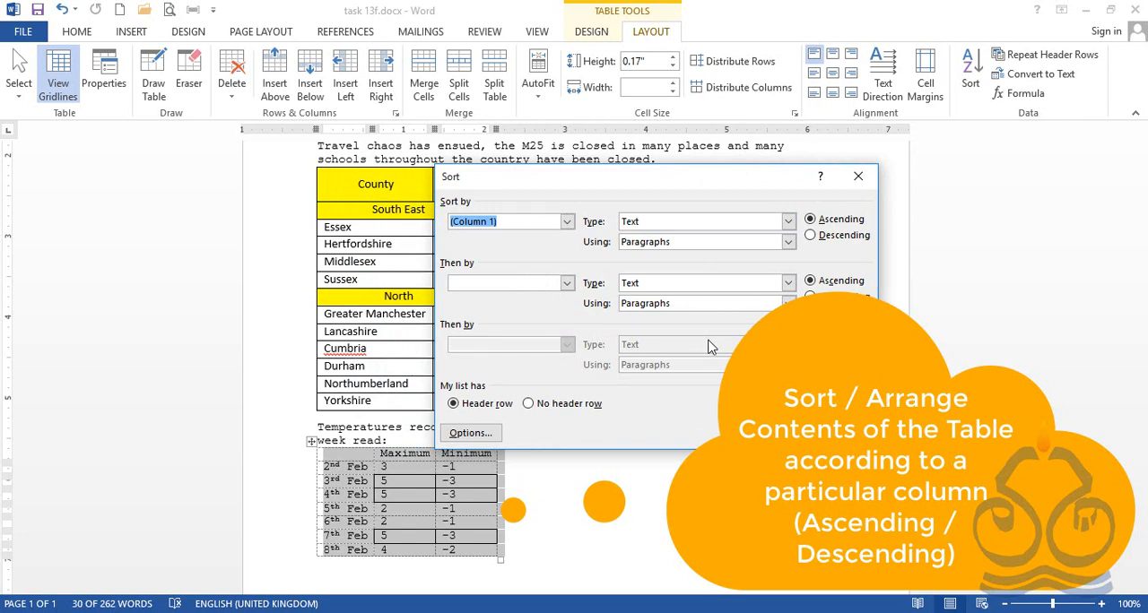
pyautogui.click(566, 224)
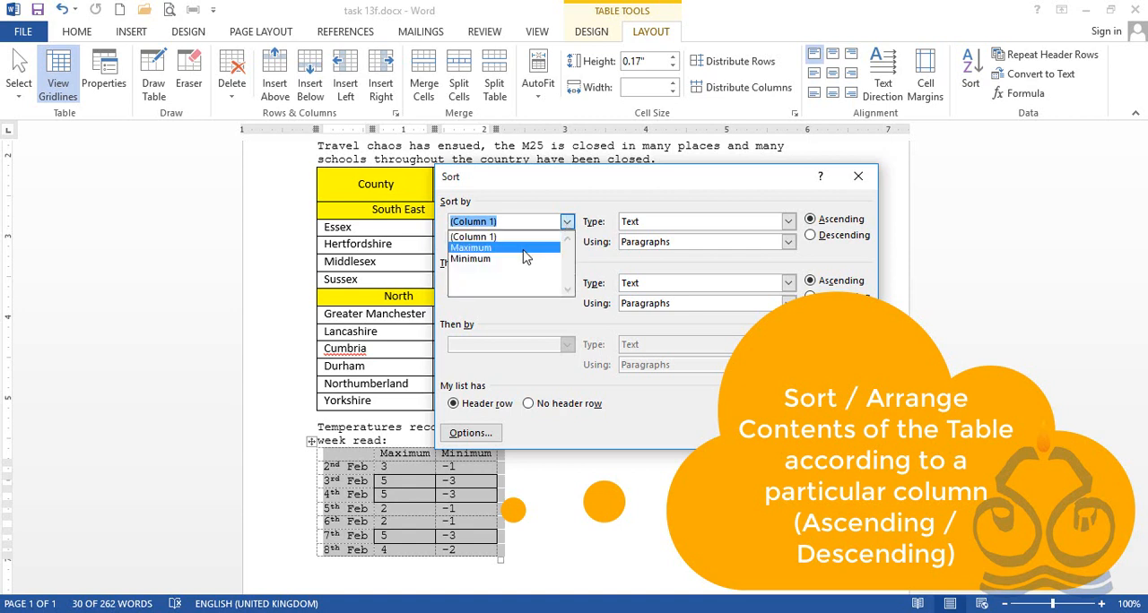
pyautogui.click(488, 249)
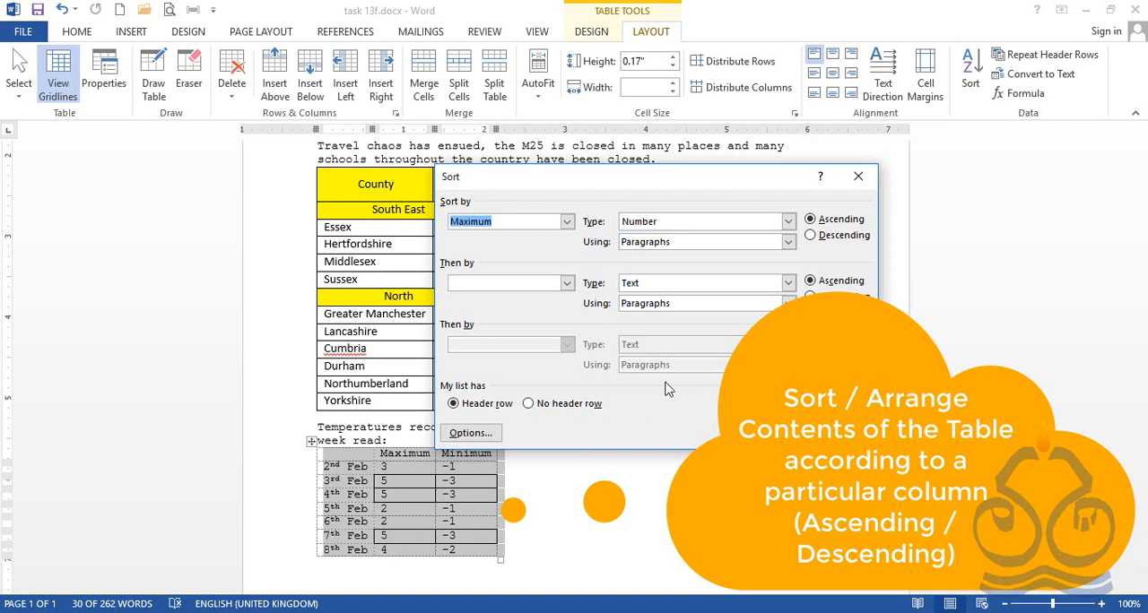
pyautogui.click(567, 284)
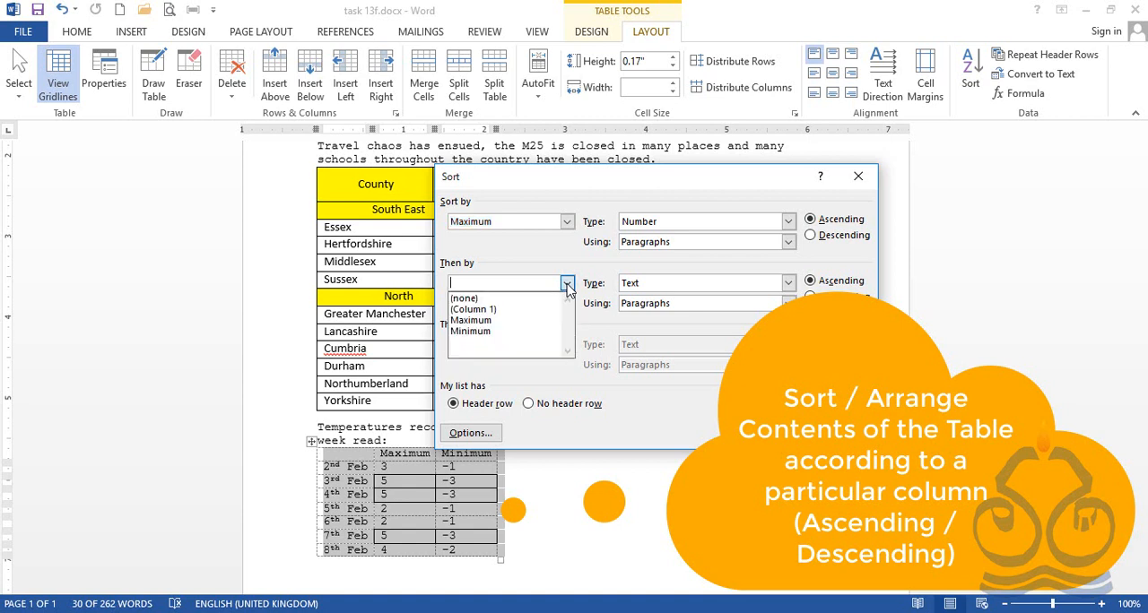
pyautogui.click(515, 333)
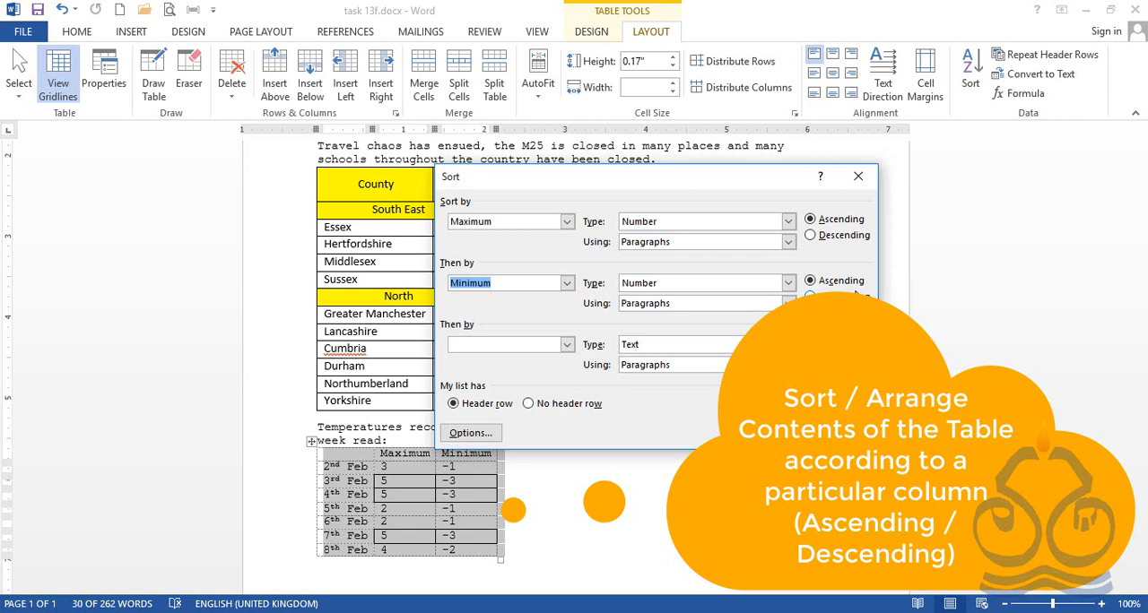
pyautogui.click(817, 237)
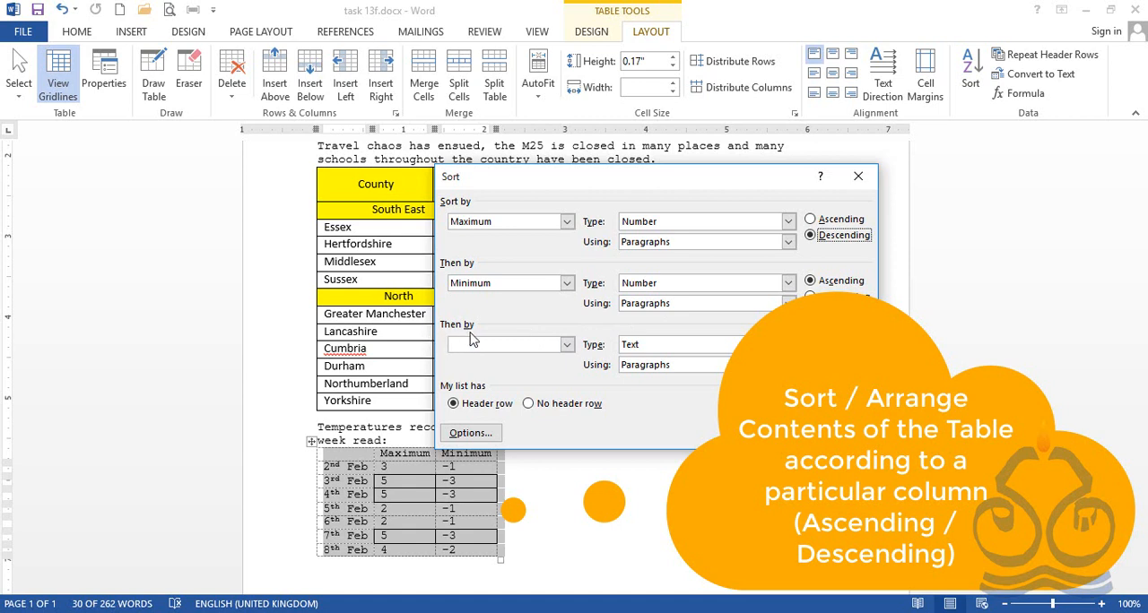
# Add Column 1 as the third sort key and run the sort
pyautogui.click(566, 346)
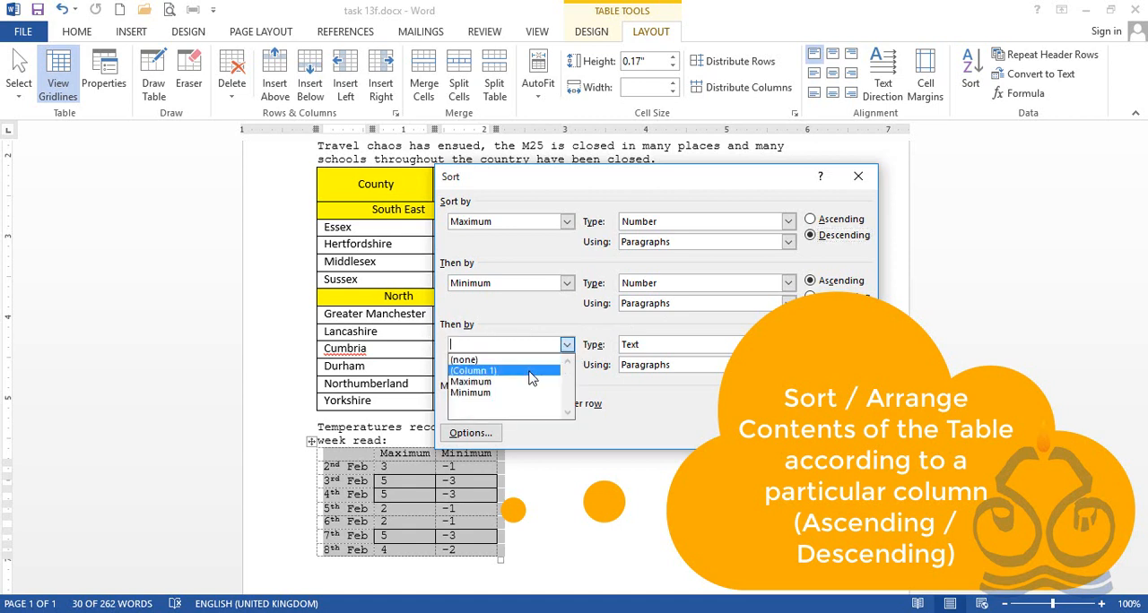
pyautogui.click(530, 370)
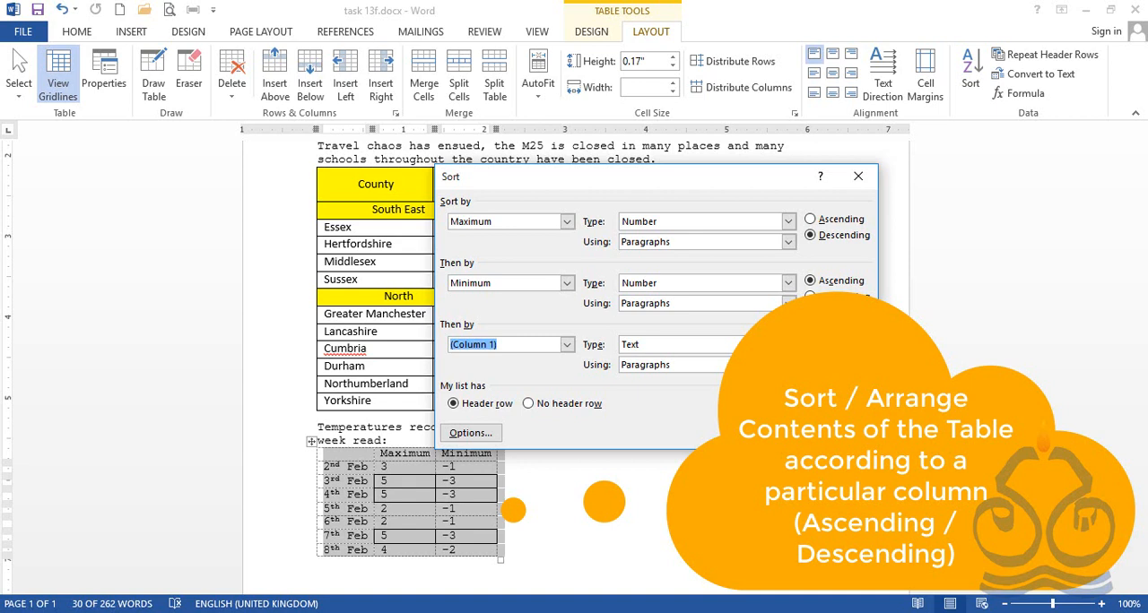
pyautogui.press('Return')
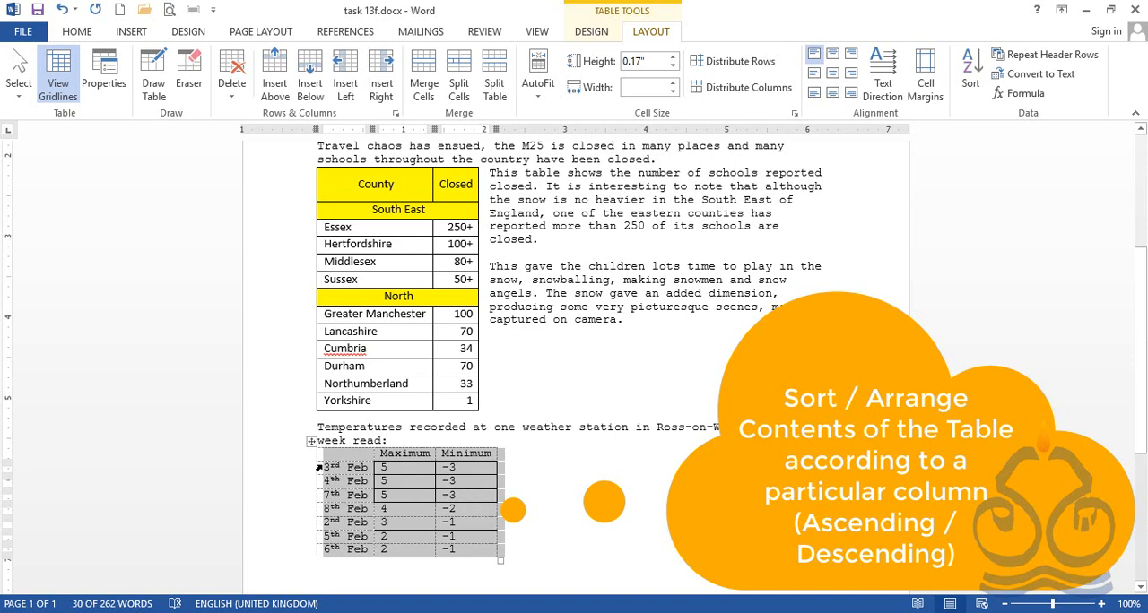
# Undo the sort of the temperature table, then view the Sort settings and close them without applying
pyautogui.moveTo(327, 471); pyautogui.dragTo(374, 502)
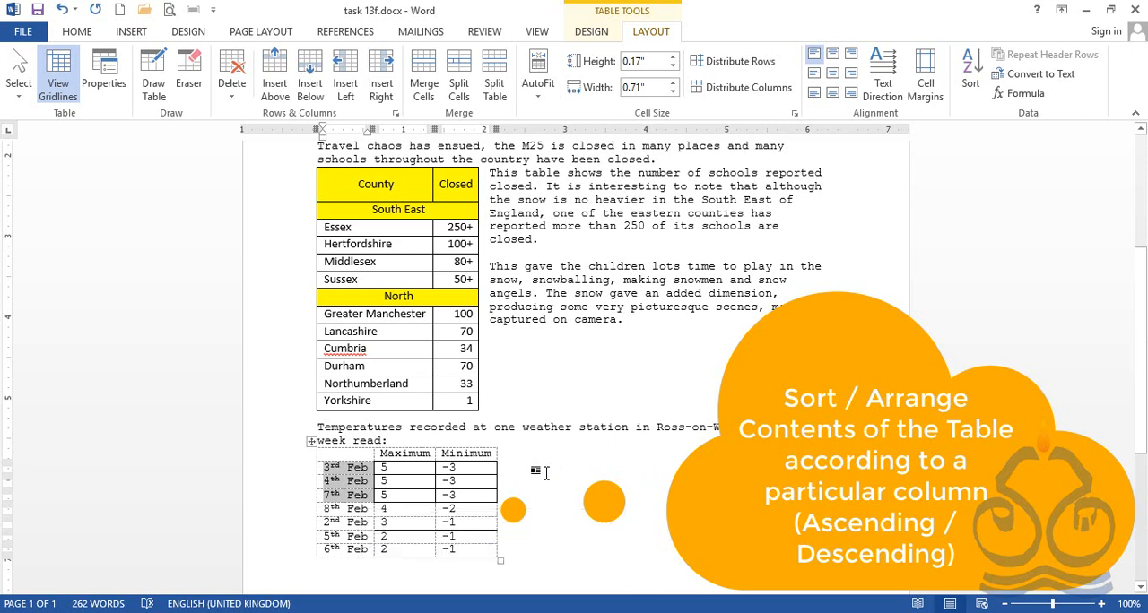
pyautogui.hotkey('ctrl', 'z')
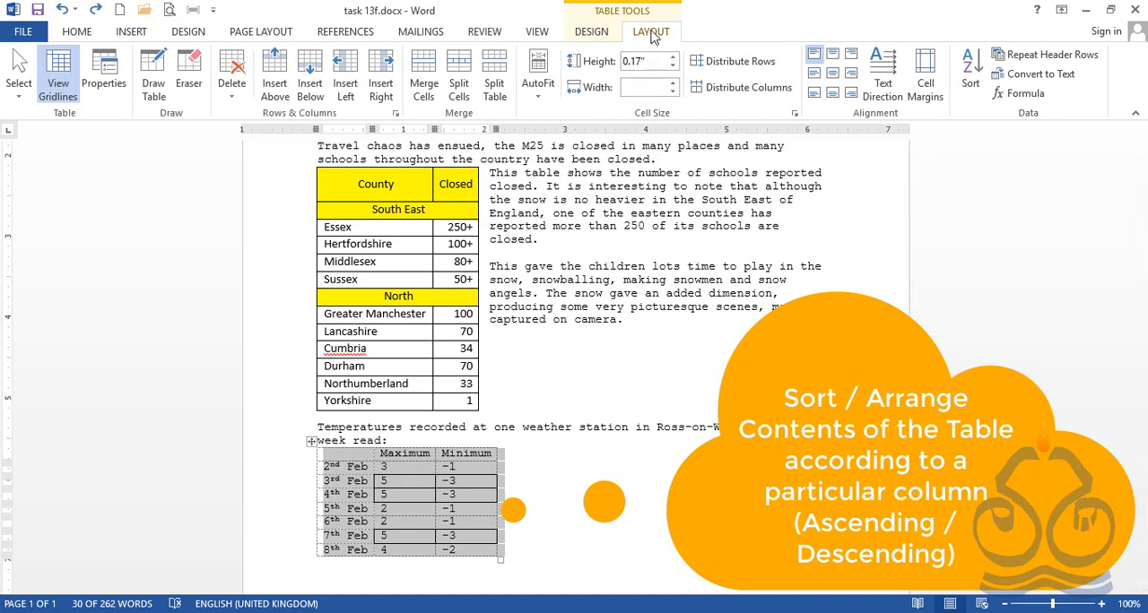
pyautogui.click(971, 73)
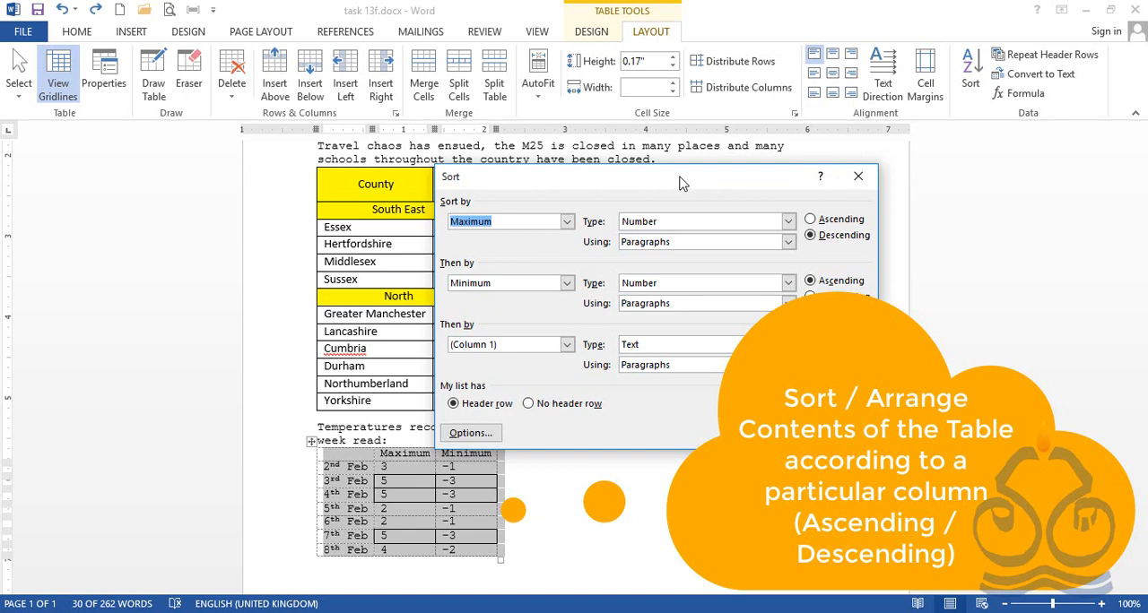
pyautogui.press('Escape')
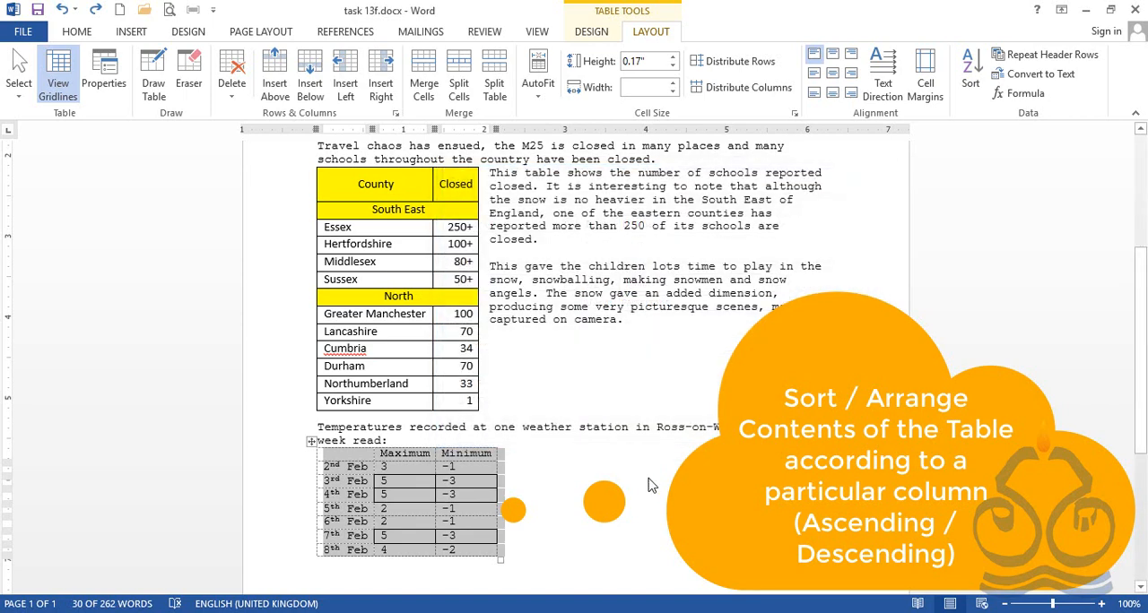
pyautogui.scroll(-3, 563, 474)
pyautogui.click(560, 466)
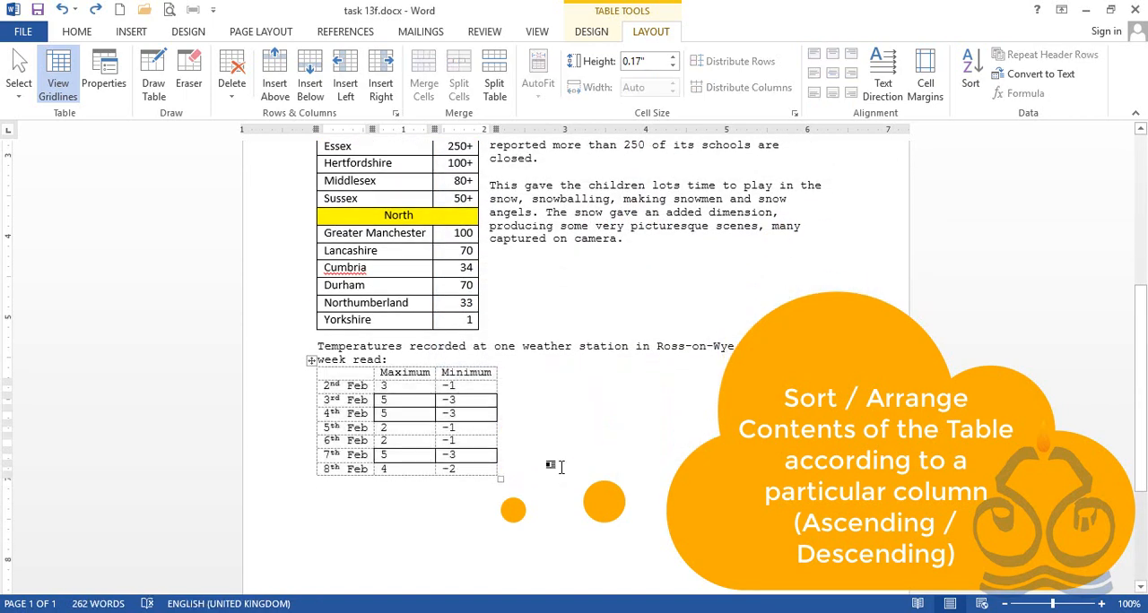
pyautogui.press('Return')
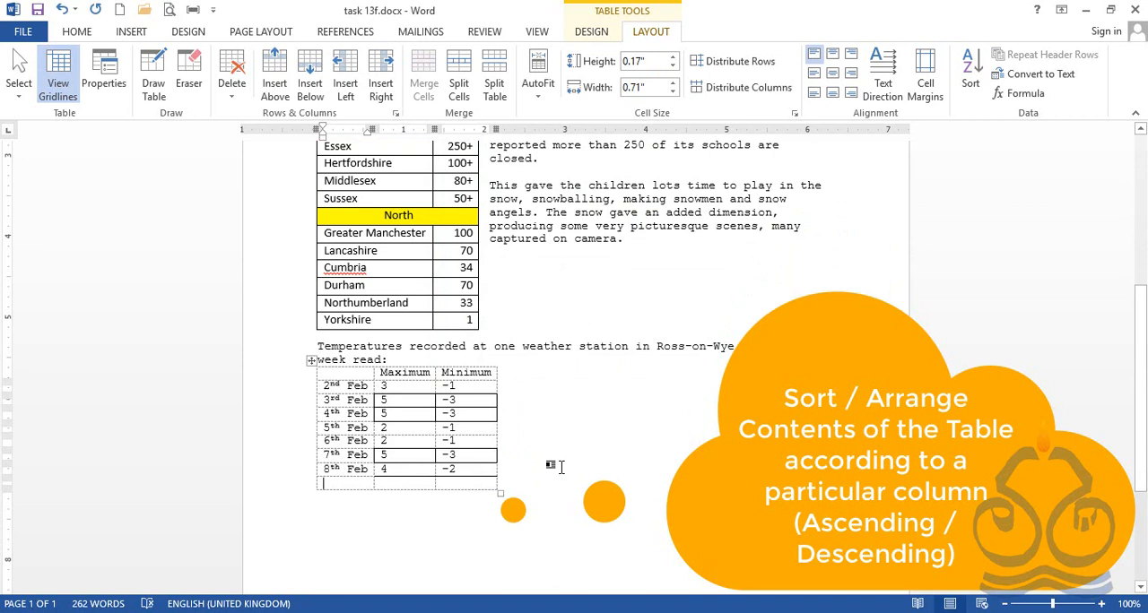
pyautogui.hotkey('ctrl', 'z')
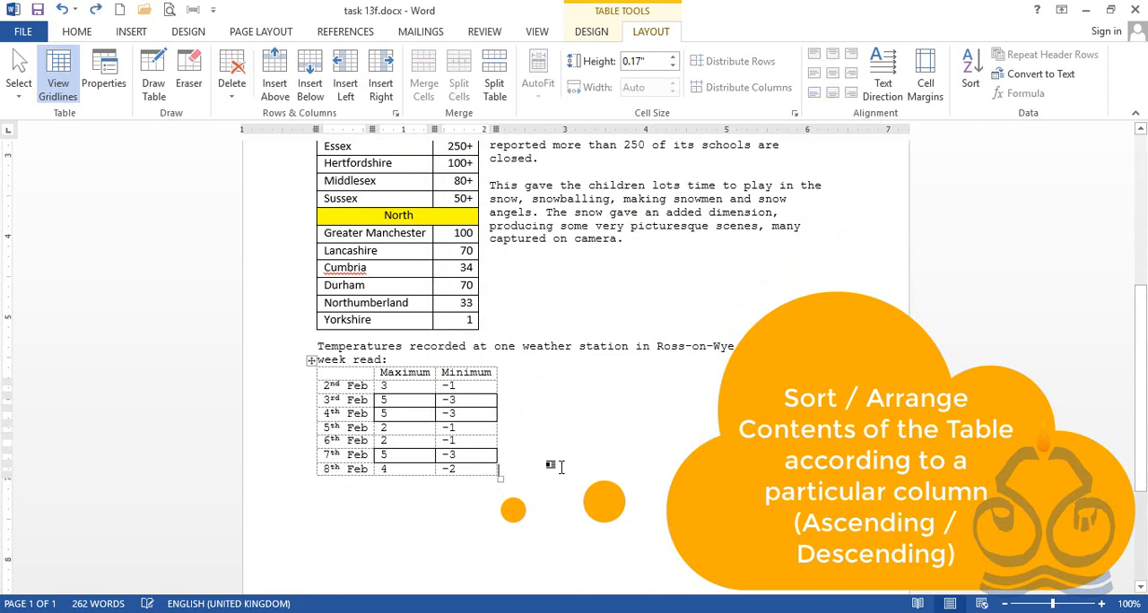
# Draw a table frame about 5.96" wide and 0.85" high on the blank line below the temperature table with Draw Table
pyautogui.click(352, 507)
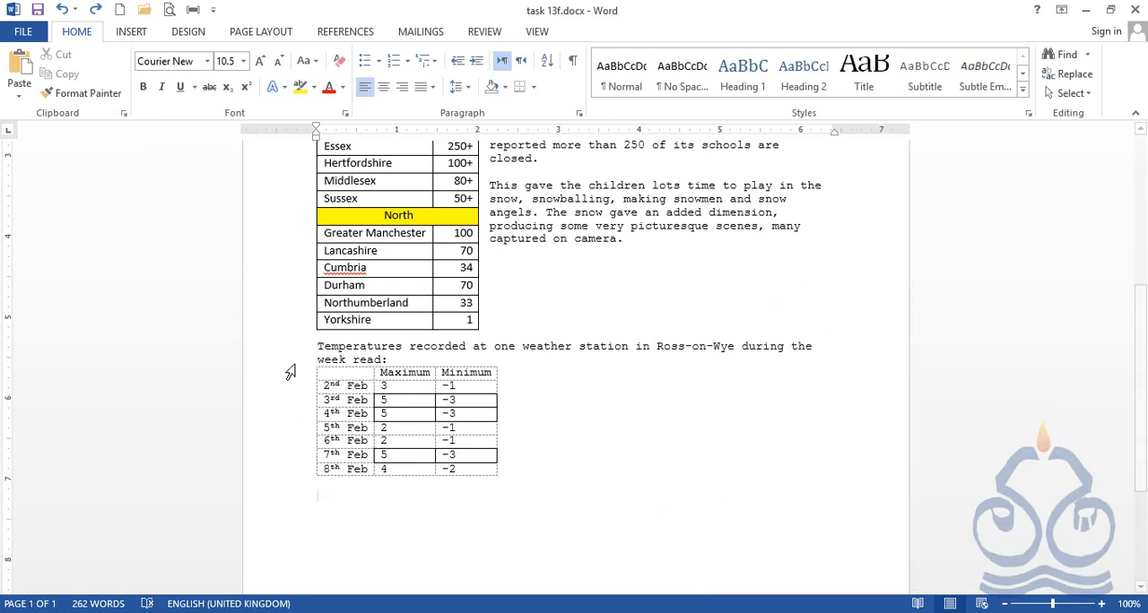
pyautogui.click(132, 33)
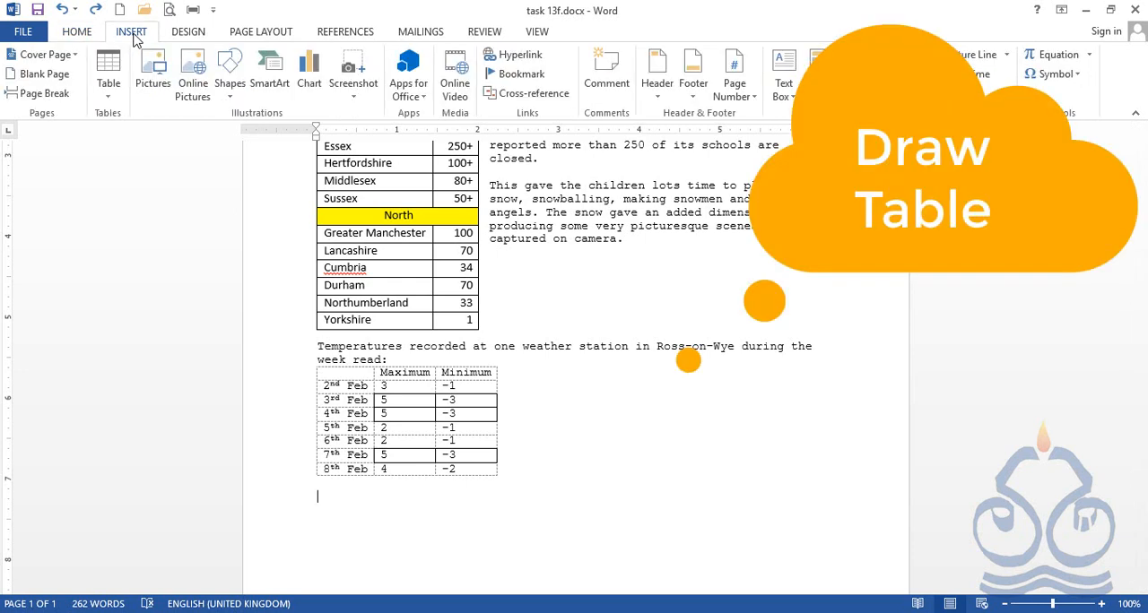
pyautogui.click(110, 100)
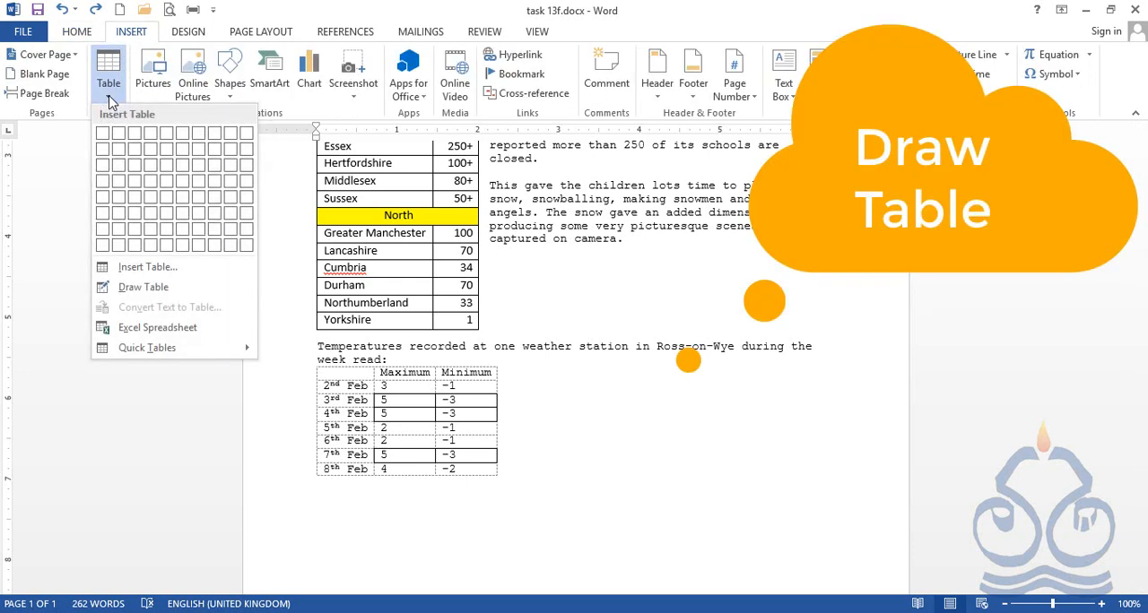
pyautogui.click(141, 288)
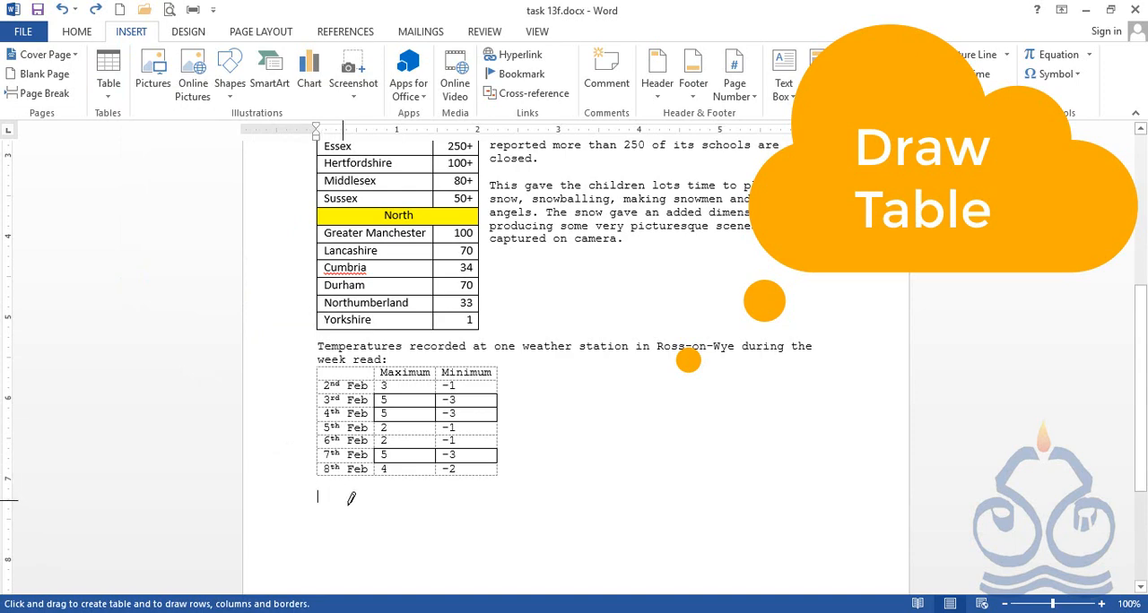
pyautogui.scroll(-1, 353, 498)
pyautogui.scroll(-1, 348, 462)
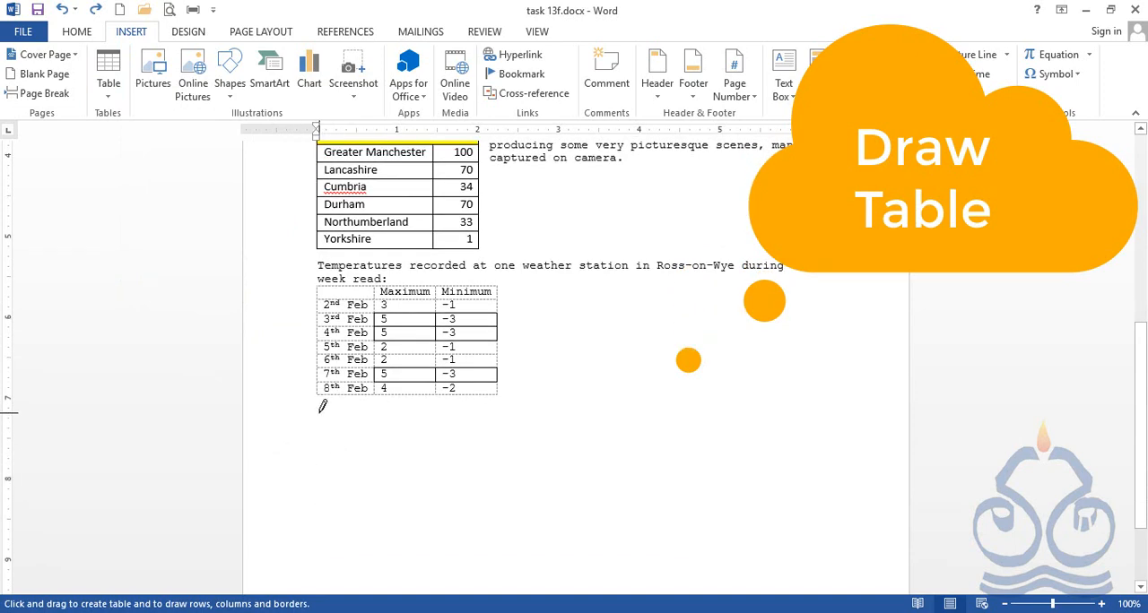
pyautogui.moveTo(318, 412)
pyautogui.mouseDown()
pyautogui.moveTo(359, 461)
pyautogui.moveTo(799, 481)
pyautogui.mouseUp()
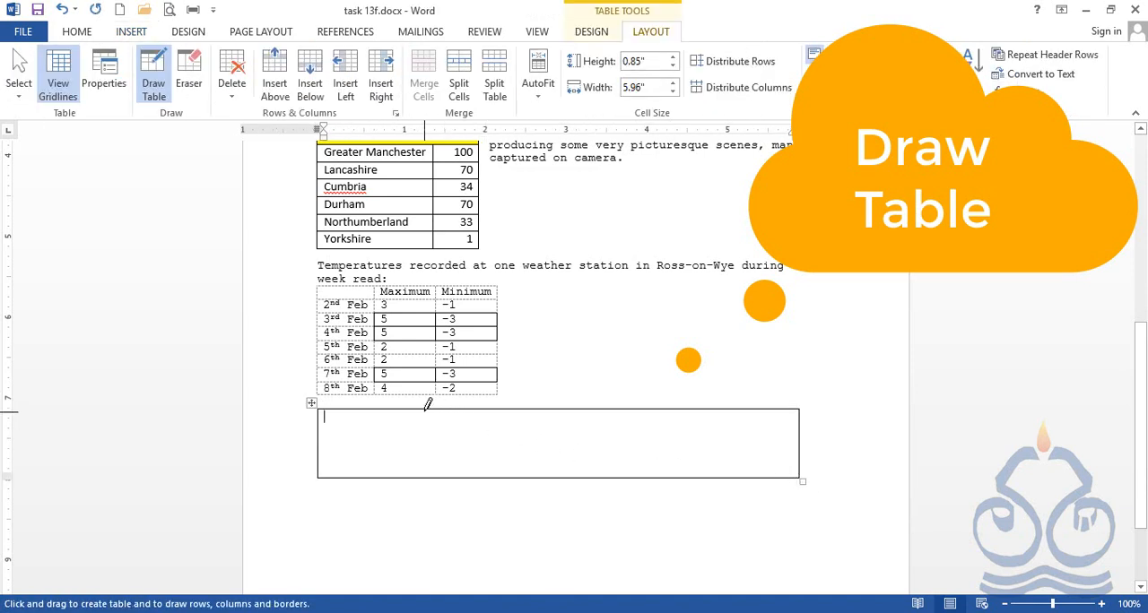
# Divide the drawn frame into four columns and four rows, with the first column about 1.32" wide
pyautogui.moveTo(427, 408); pyautogui.dragTo(430, 476)
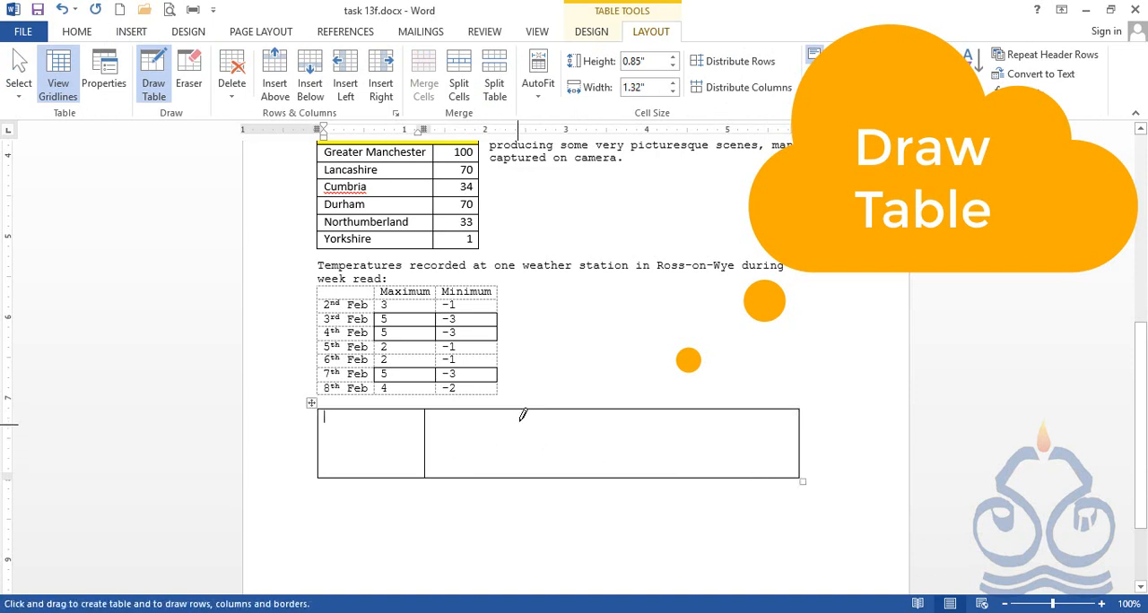
pyautogui.moveTo(533, 409); pyautogui.dragTo(536, 474)
pyautogui.moveTo(637, 405); pyautogui.dragTo(638, 475)
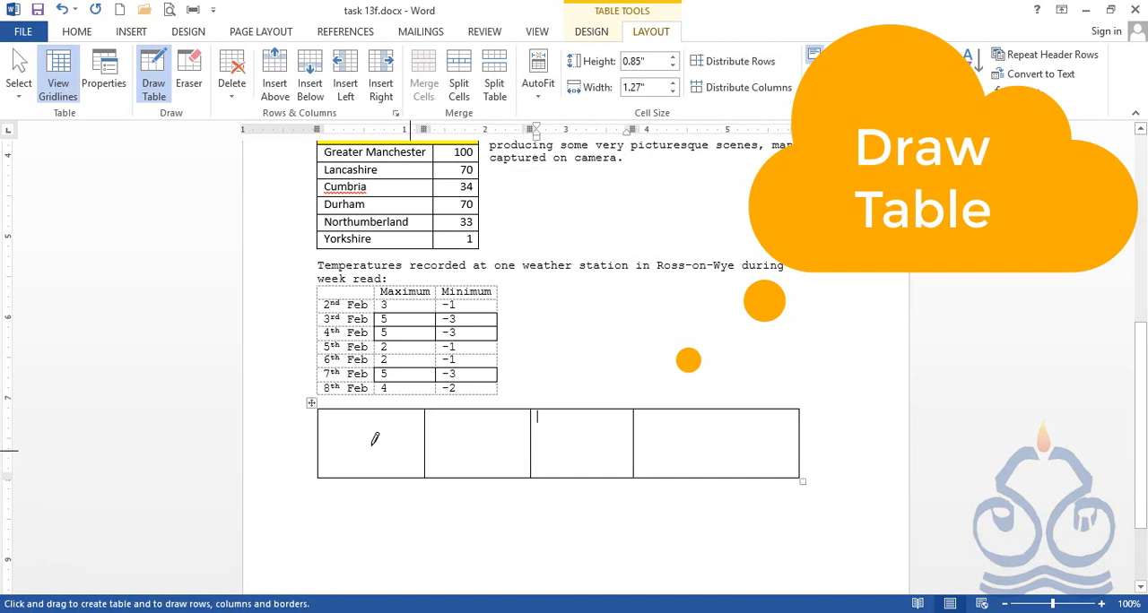
pyautogui.moveTo(323, 443); pyautogui.dragTo(767, 439)
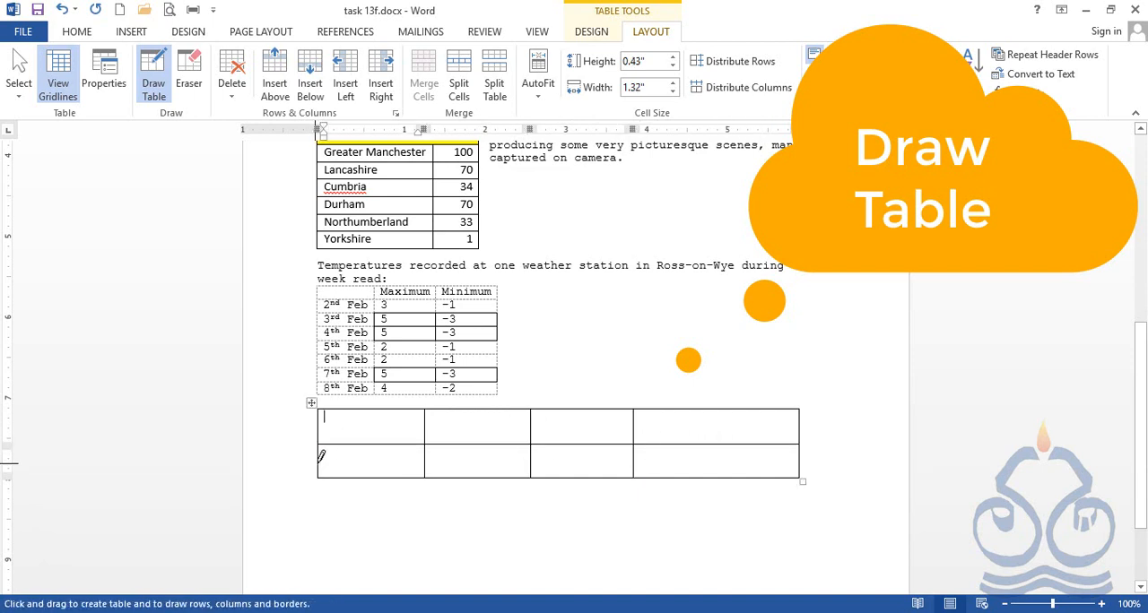
pyautogui.moveTo(406, 458); pyautogui.dragTo(768, 451)
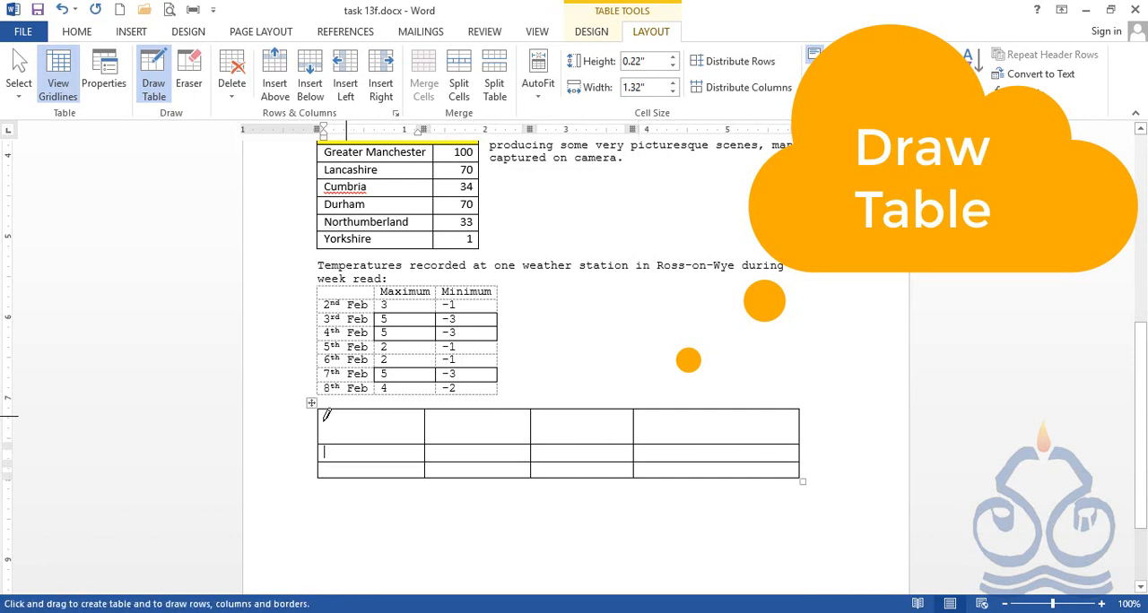
pyautogui.moveTo(321, 423); pyautogui.dragTo(777, 424)
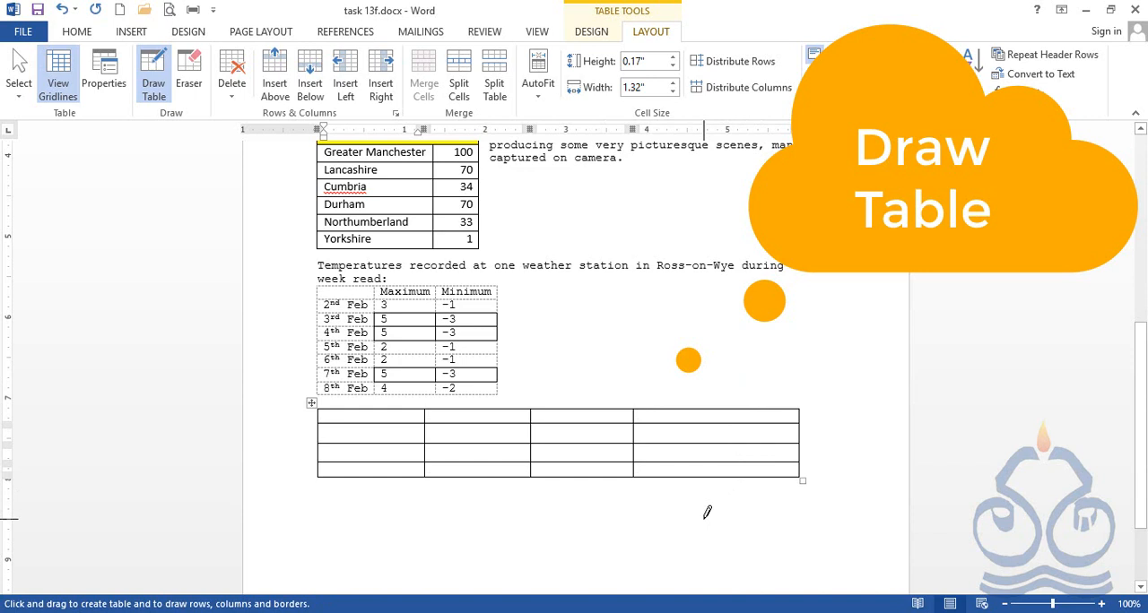
pyautogui.click(158, 90)
pyautogui.click(159, 90)
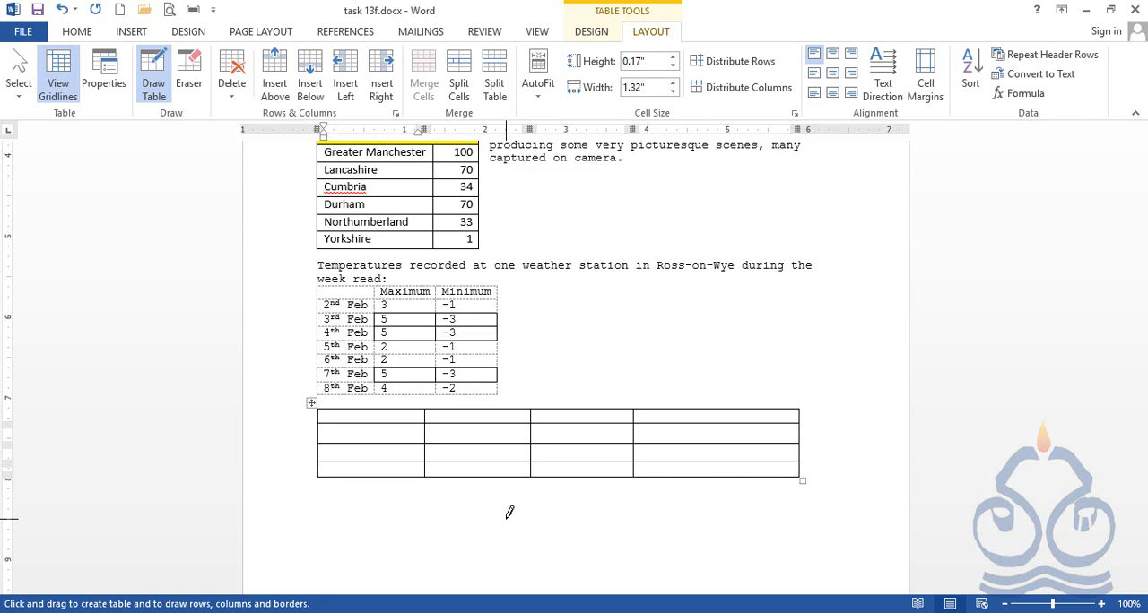
pyautogui.click(821, 611)
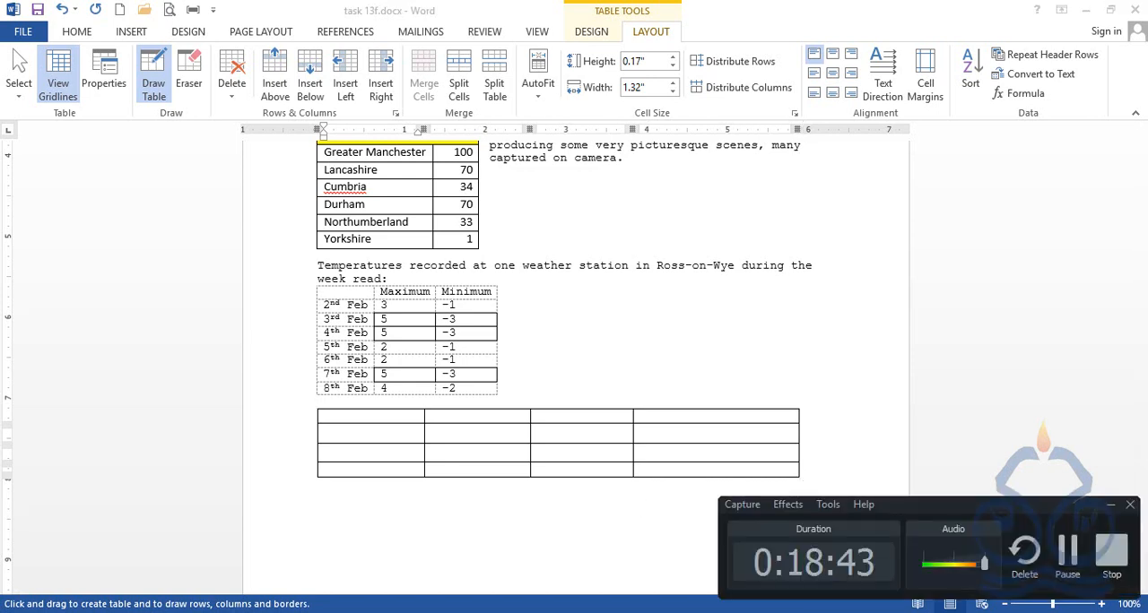